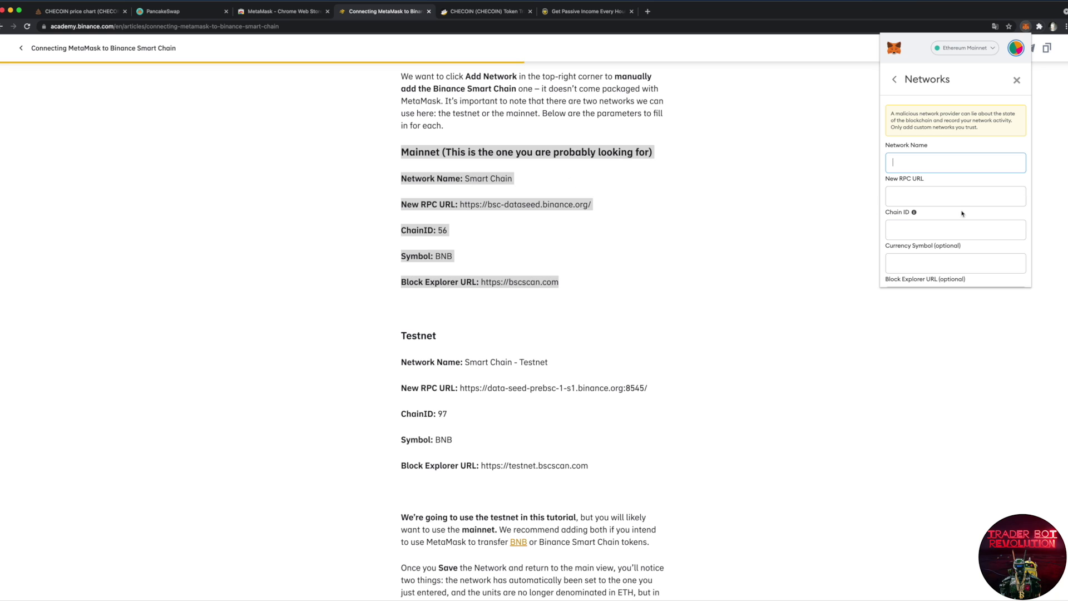
Step: Copy the mainnet RPC URL and switch MetaMask to Binance Smart Chain, showing 0 BNB
left_click(460, 206)
left_click_drag(460, 204, 591, 204)
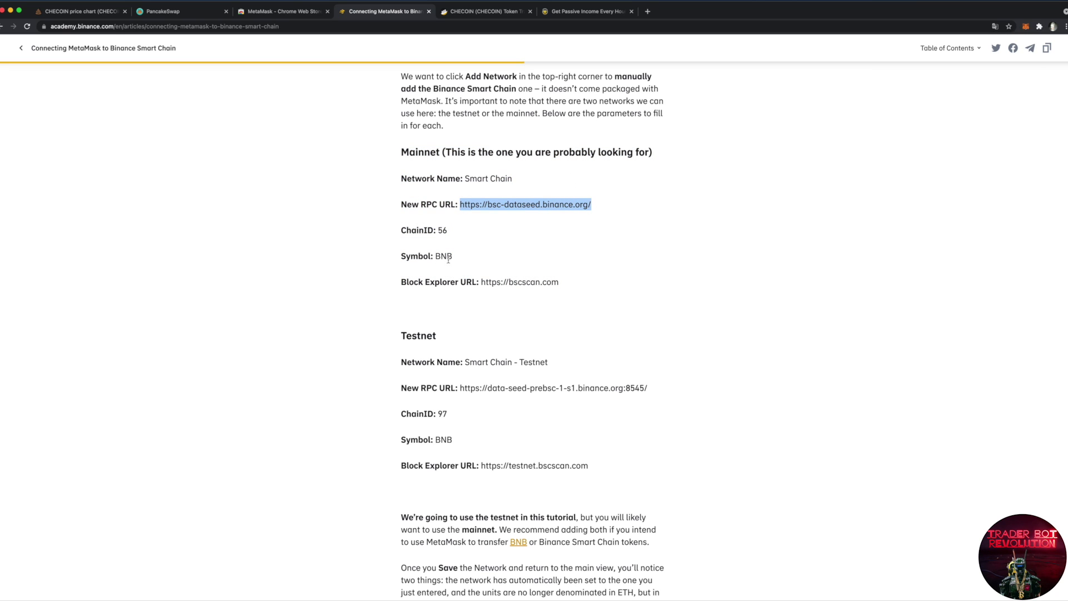
left_click(1025, 26)
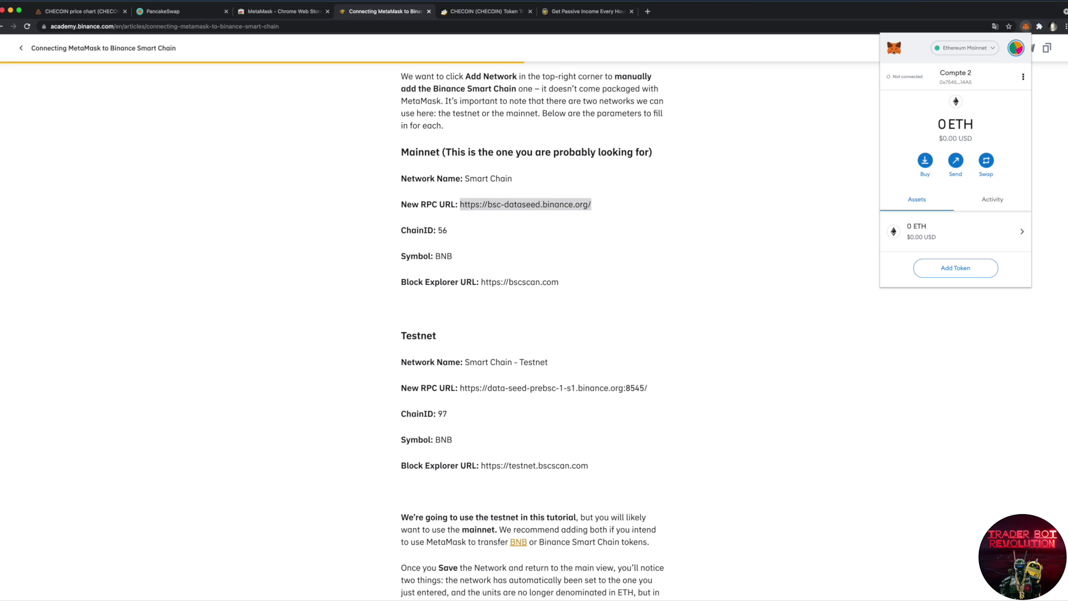
left_click(993, 50)
left_click(966, 185)
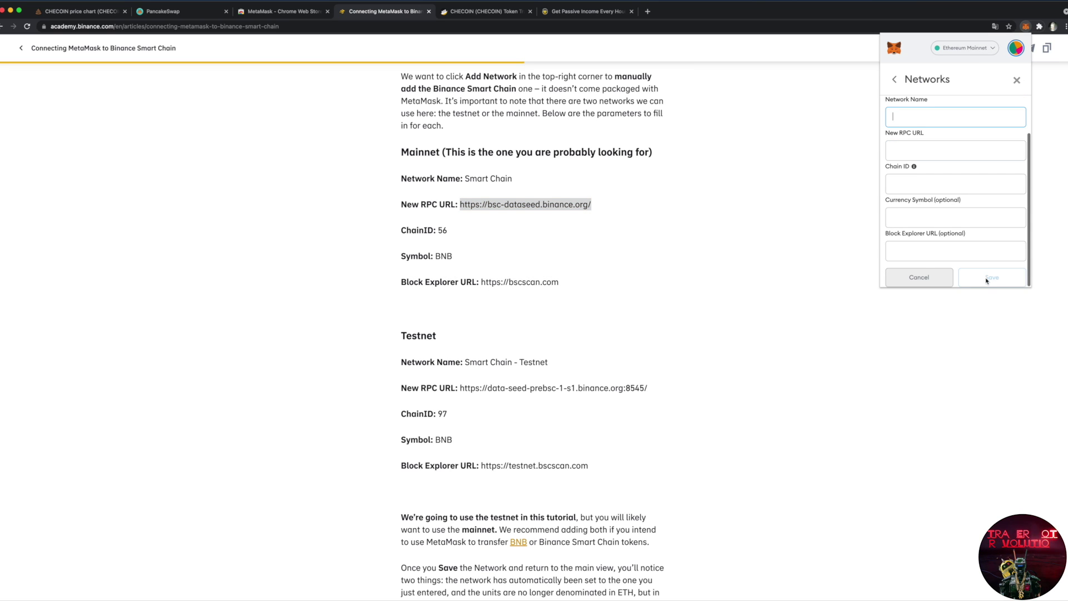
left_click(992, 50)
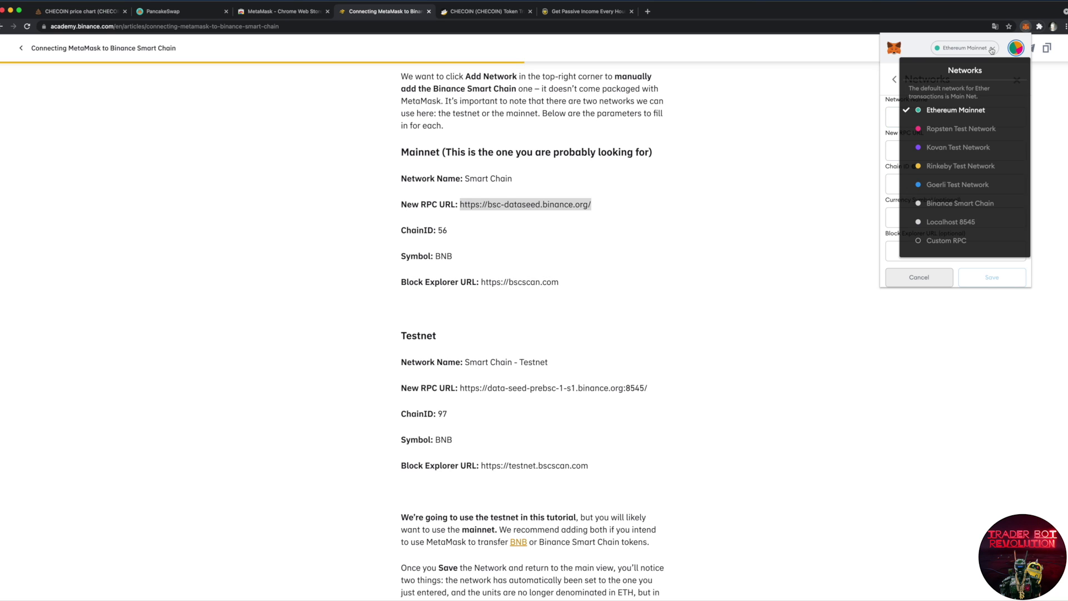
left_click(968, 203)
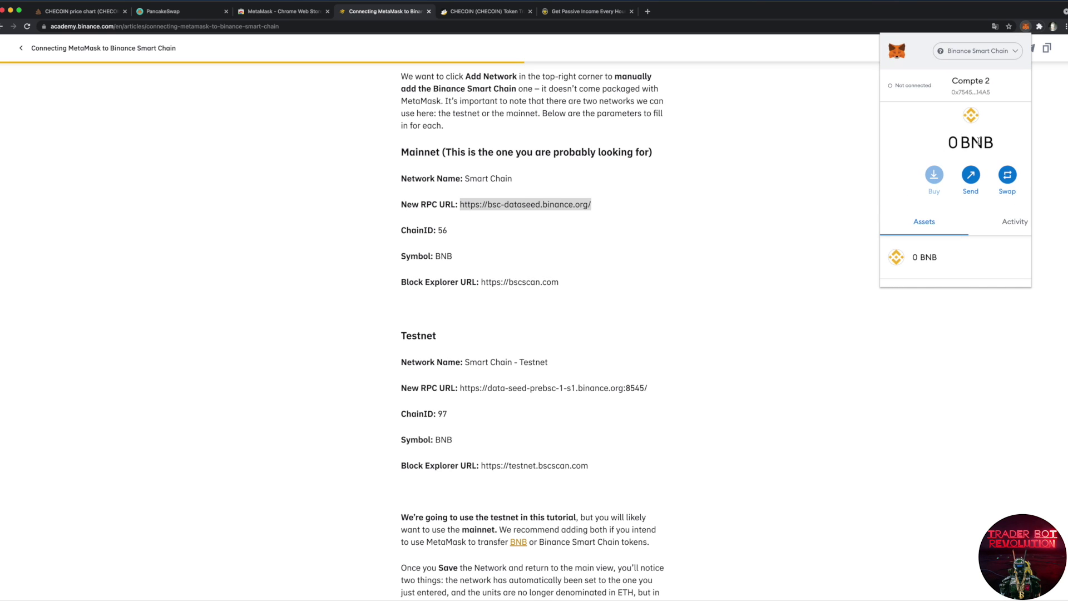
left_click(821, 172)
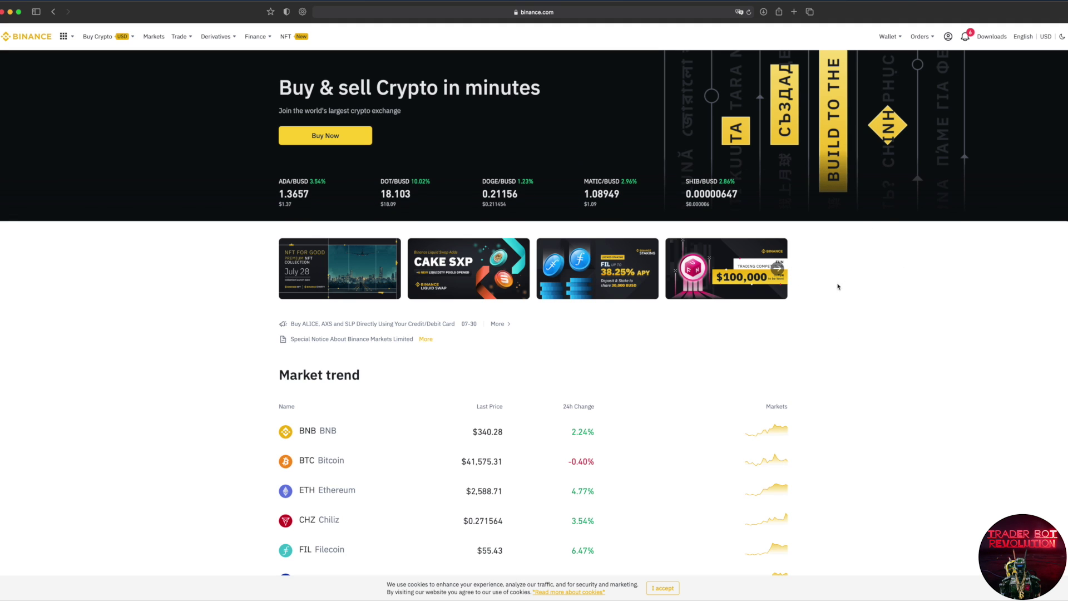
Step: Go to Binance's Fiat and Spot wallet and start buying BNB with USD
mouse_move(888, 36)
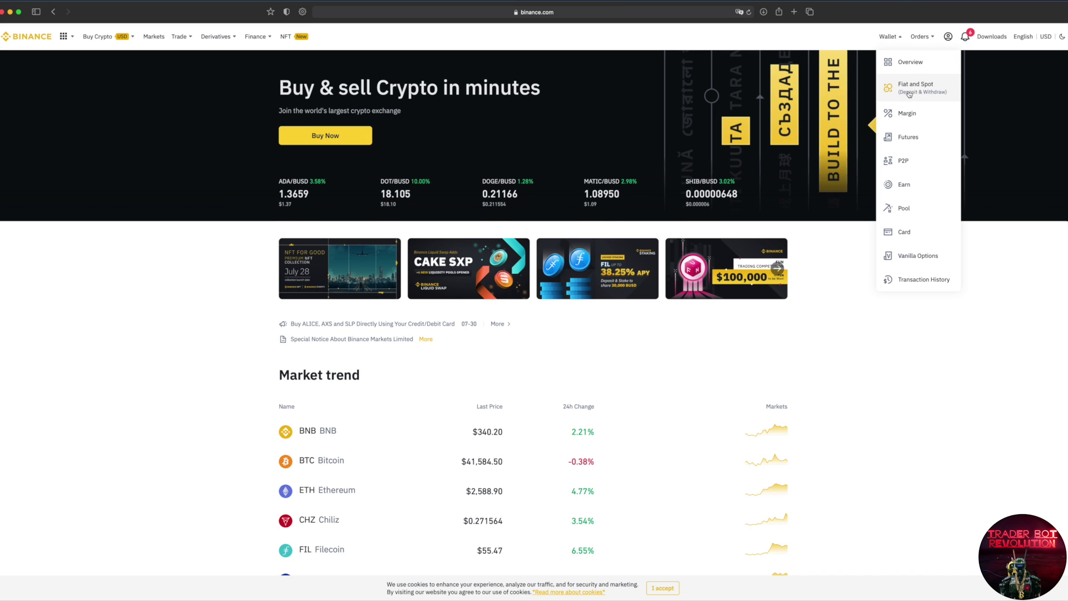
left_click(943, 97)
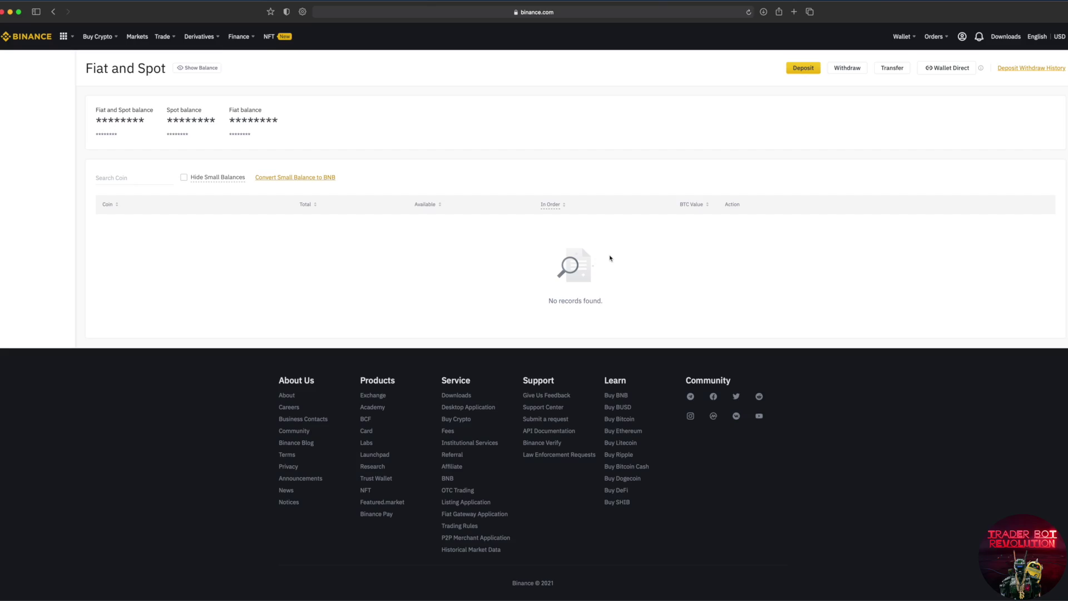
scroll(679, 144, "down", 2)
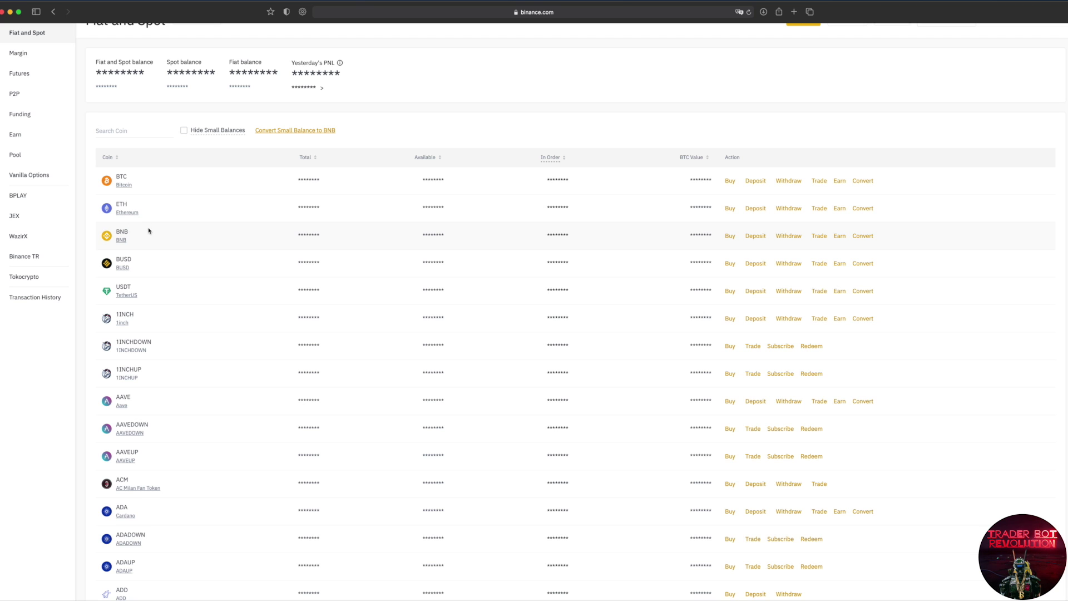
left_click(729, 236)
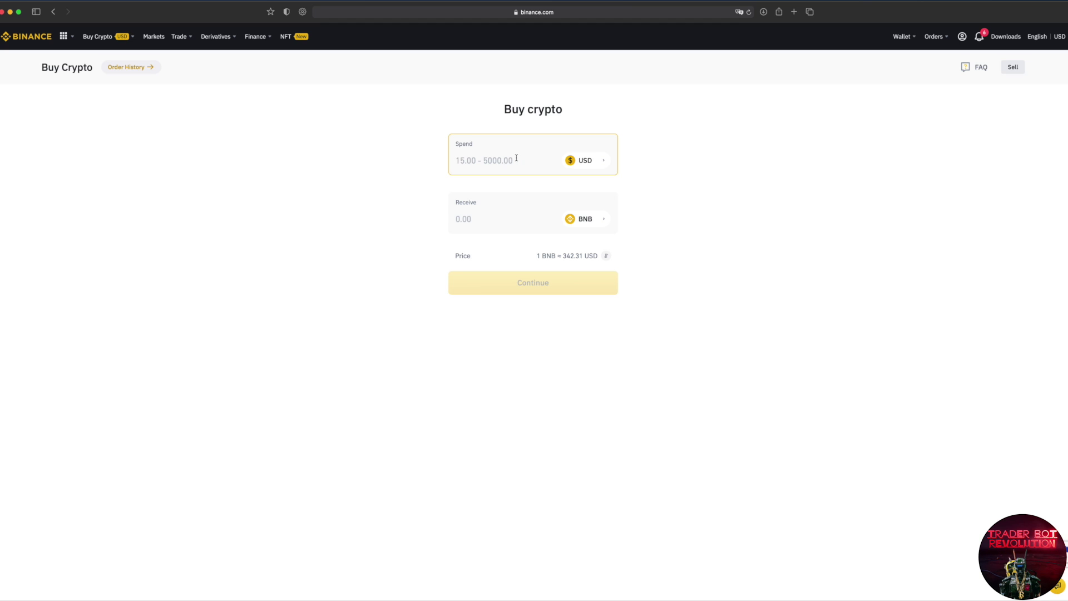
Step: Buy 15 USD of BNB with the saved Visa card and confirm the order
type("15")
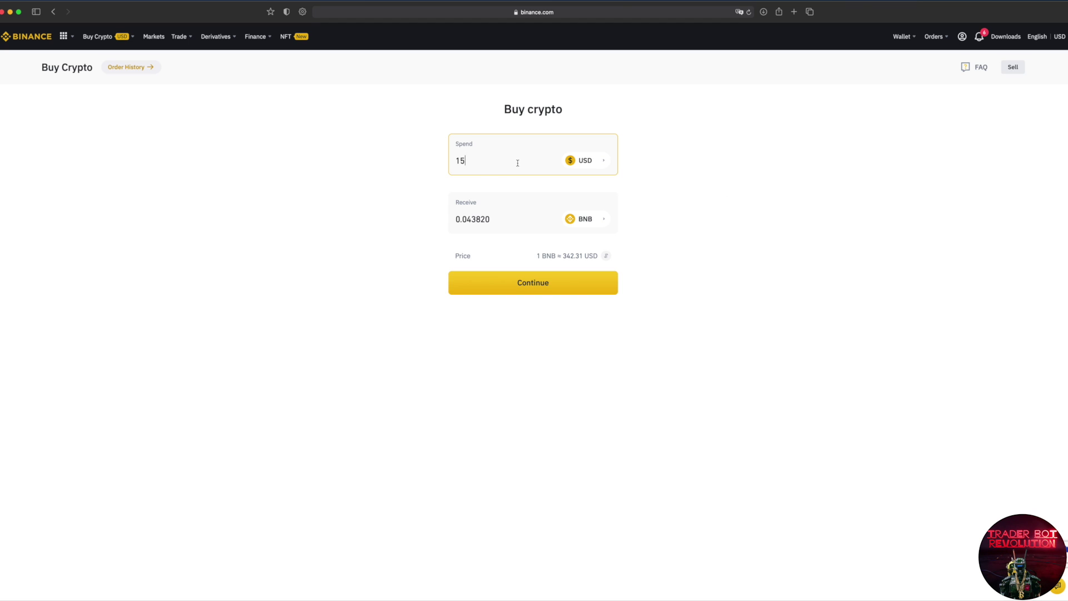
left_click(520, 291)
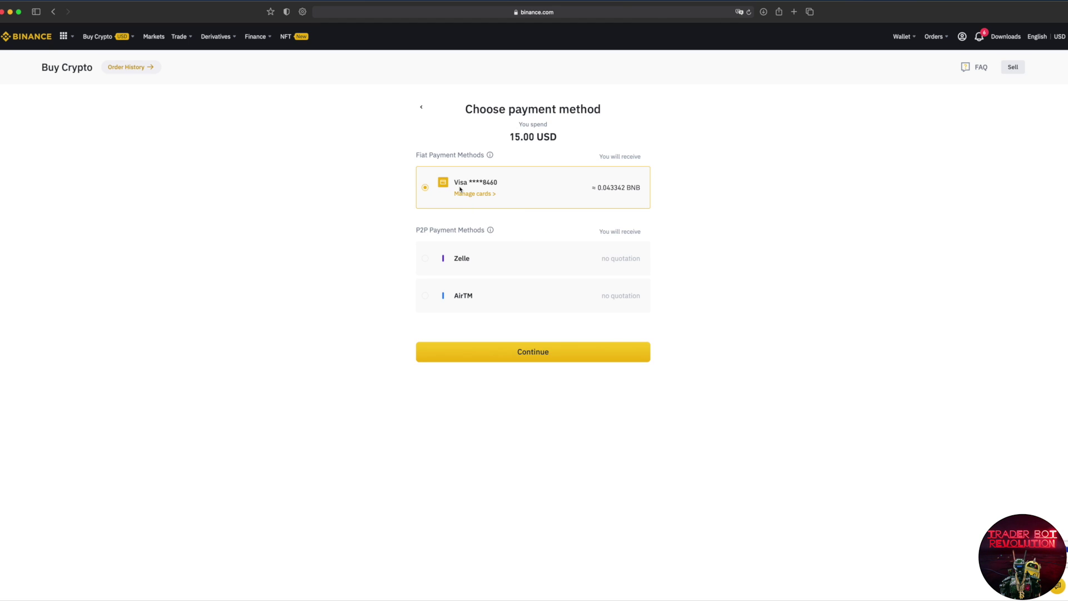
left_click(531, 354)
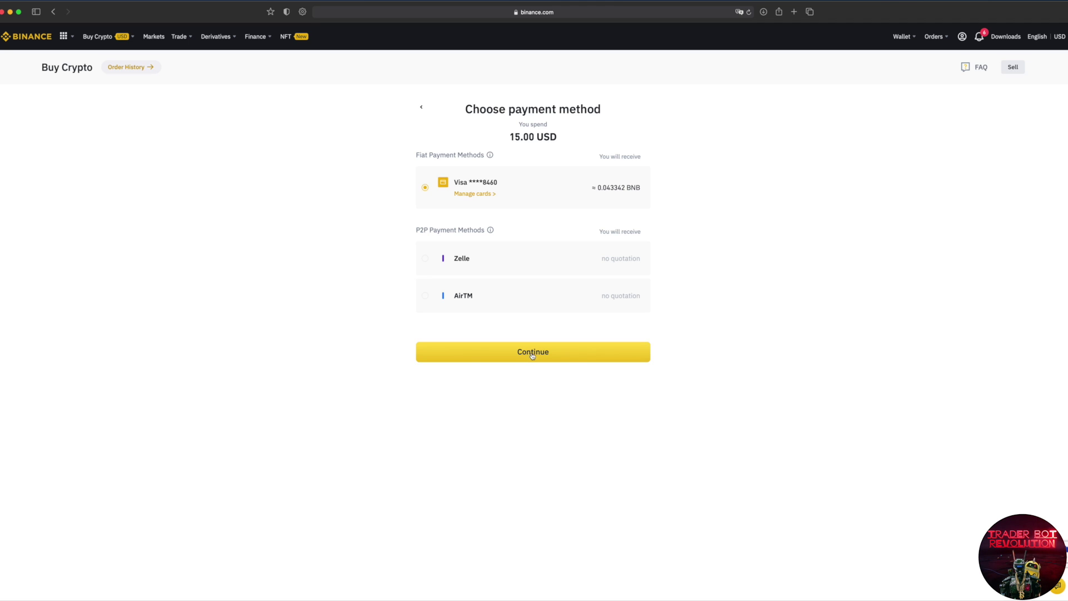
left_click(531, 355)
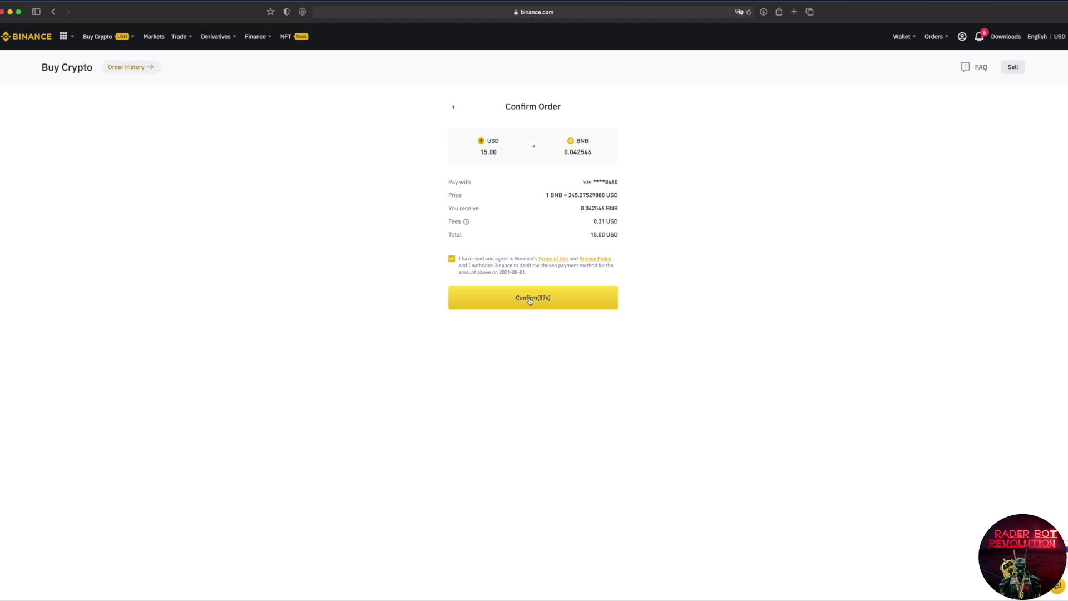
left_click(526, 305)
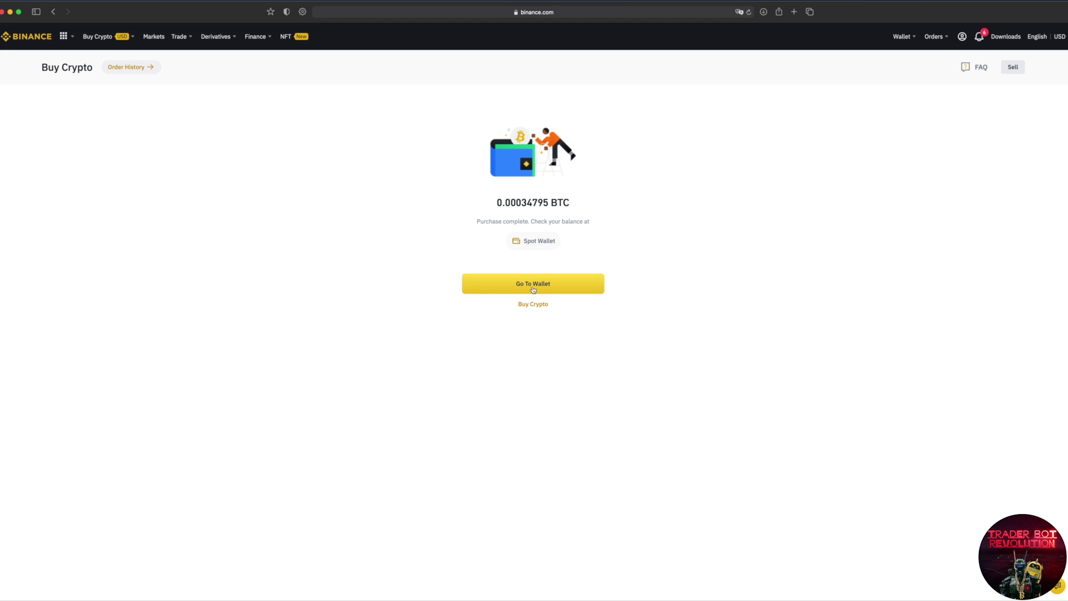
left_click(533, 289)
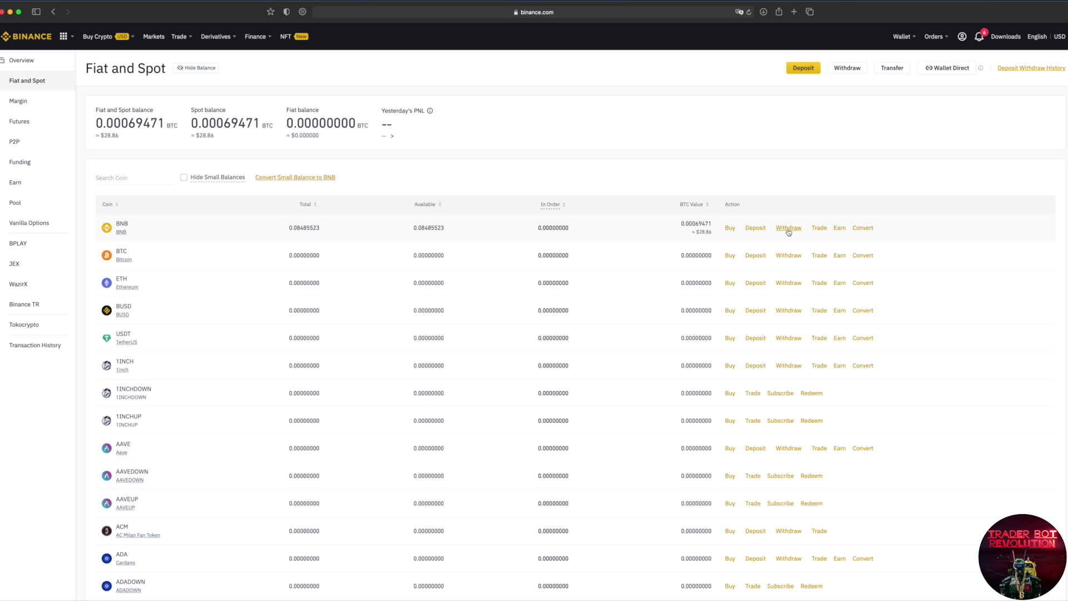
Step: Start a BNB withdrawal and copy the MetaMask account address as the recipient
left_click(789, 228)
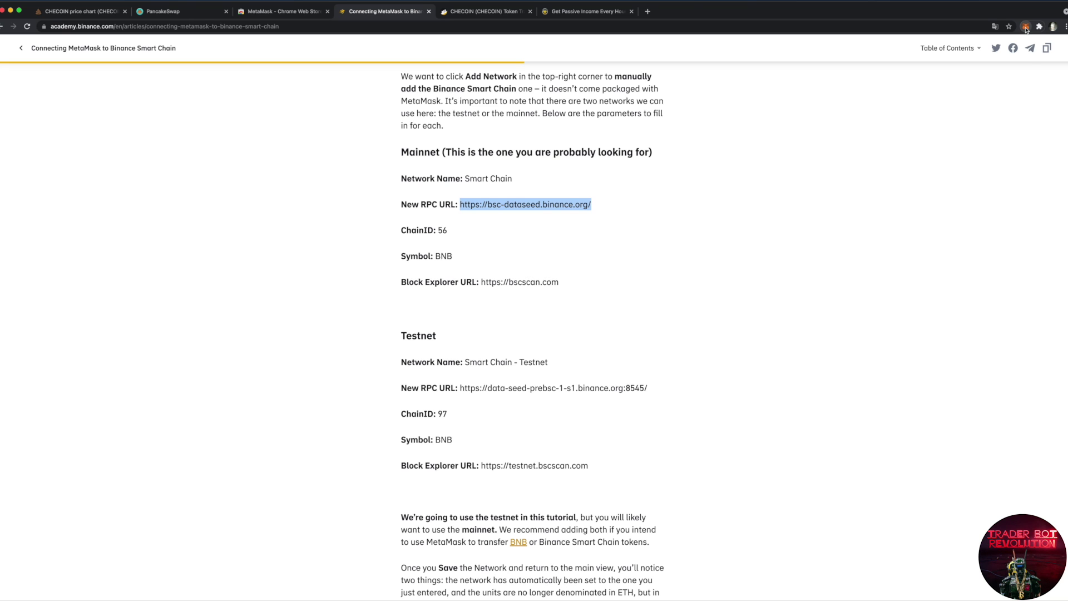
left_click(1027, 27)
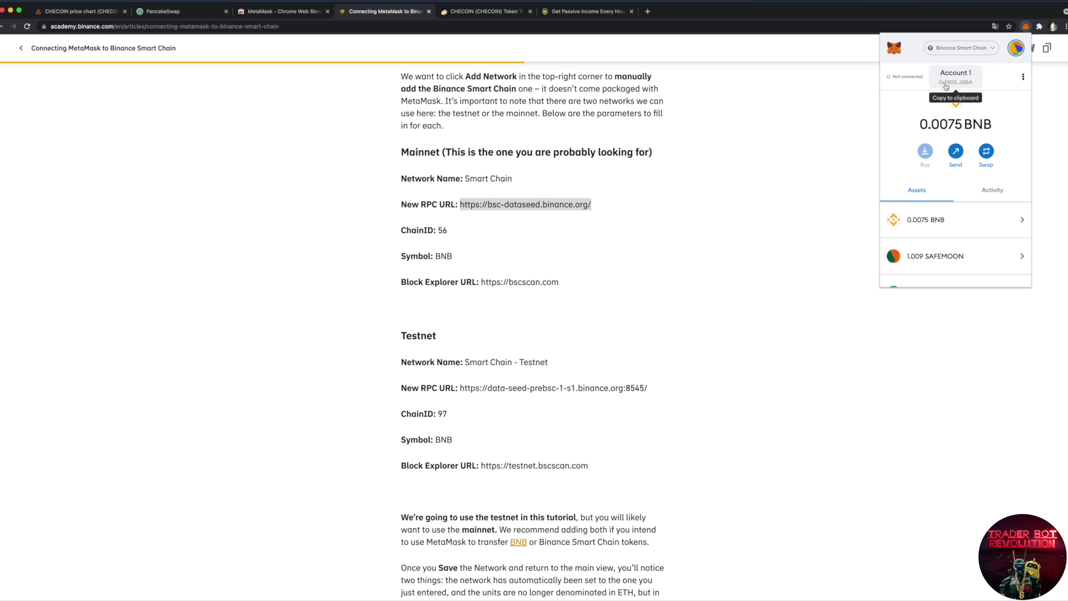
left_click(1036, 41)
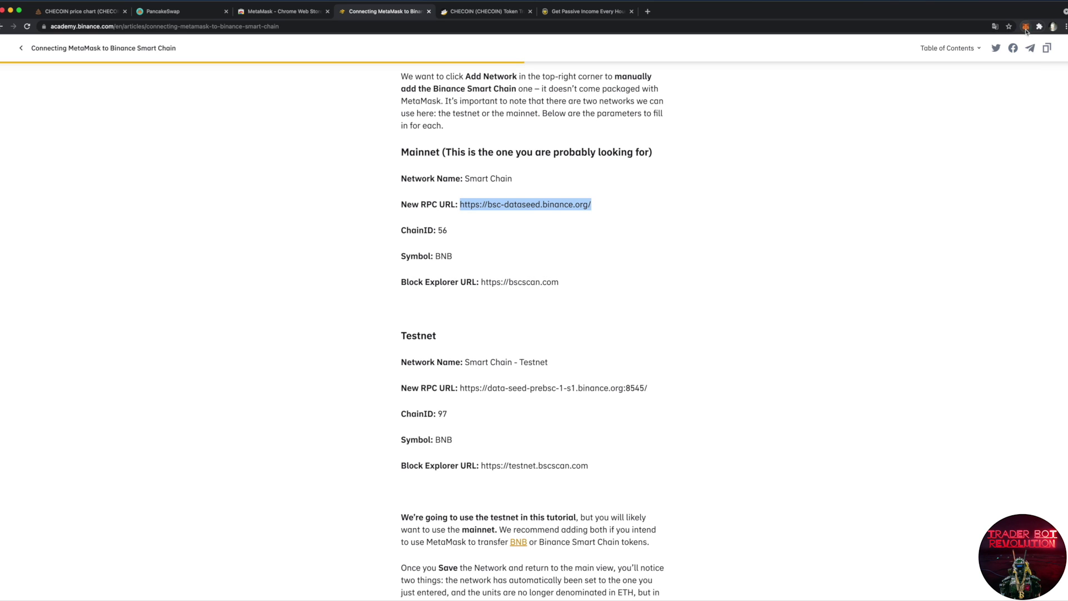
left_click(1027, 28)
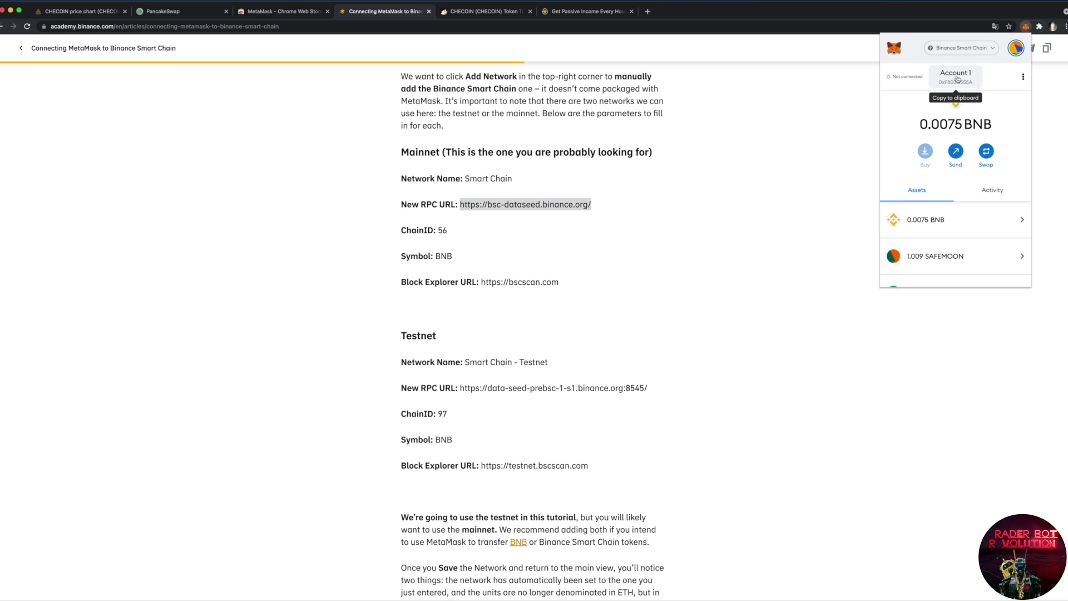
left_click(955, 75)
key("ctrl+Up")
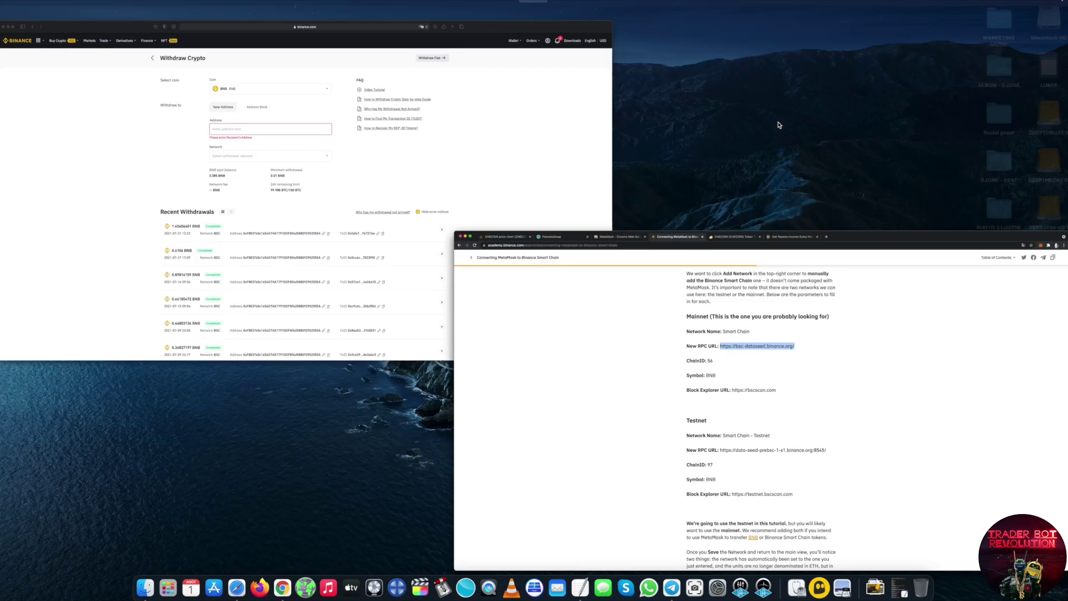
Step: Paste the MetaMask address, withdraw the MAX 0.08485523 BNB, and submit the request
left_click(343, 148)
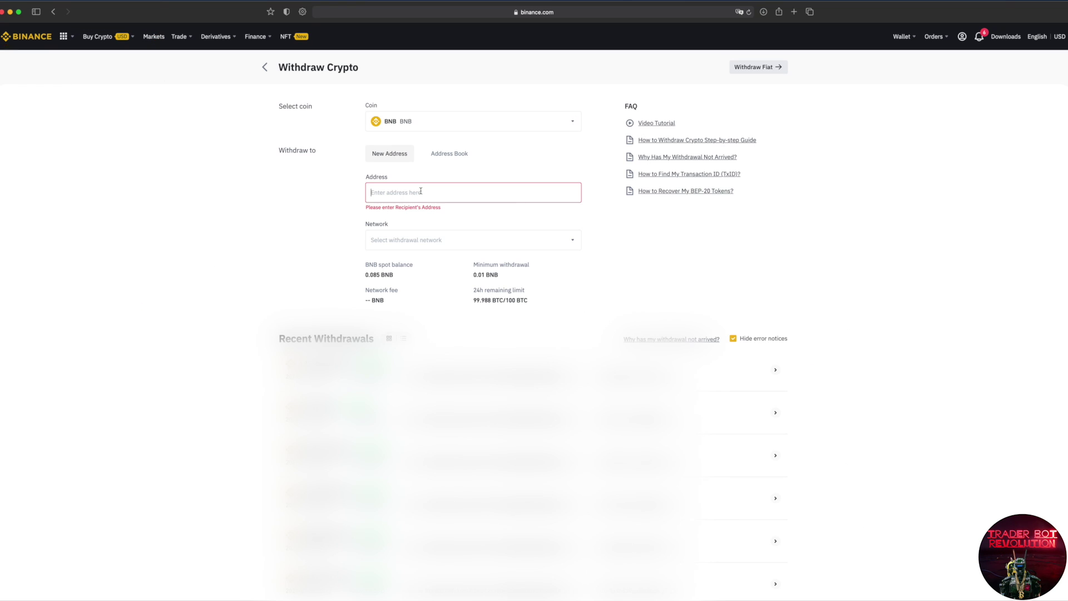
key("super+v")
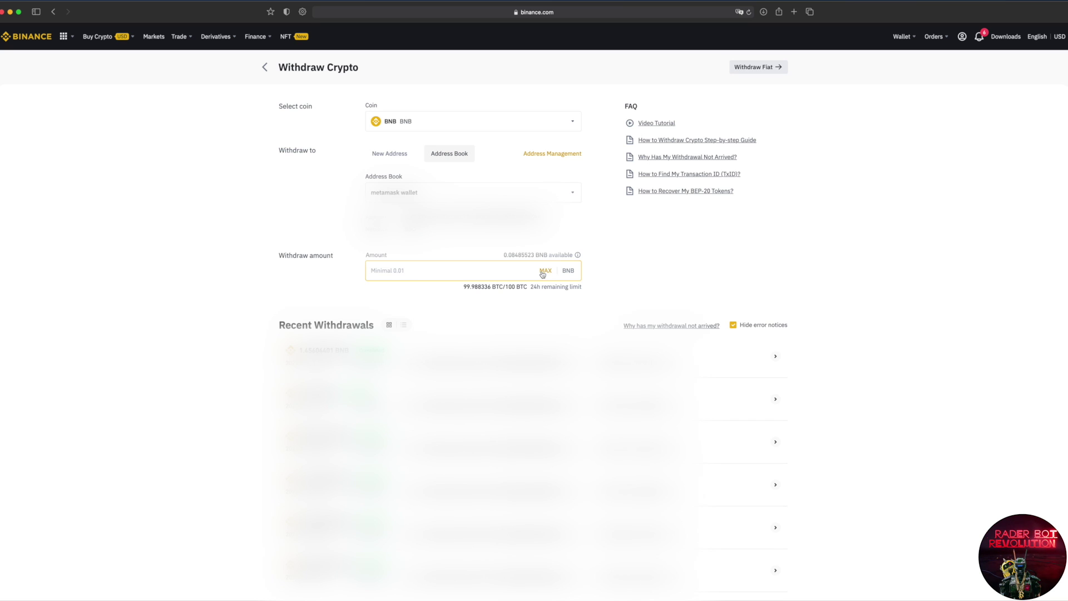
left_click(544, 271)
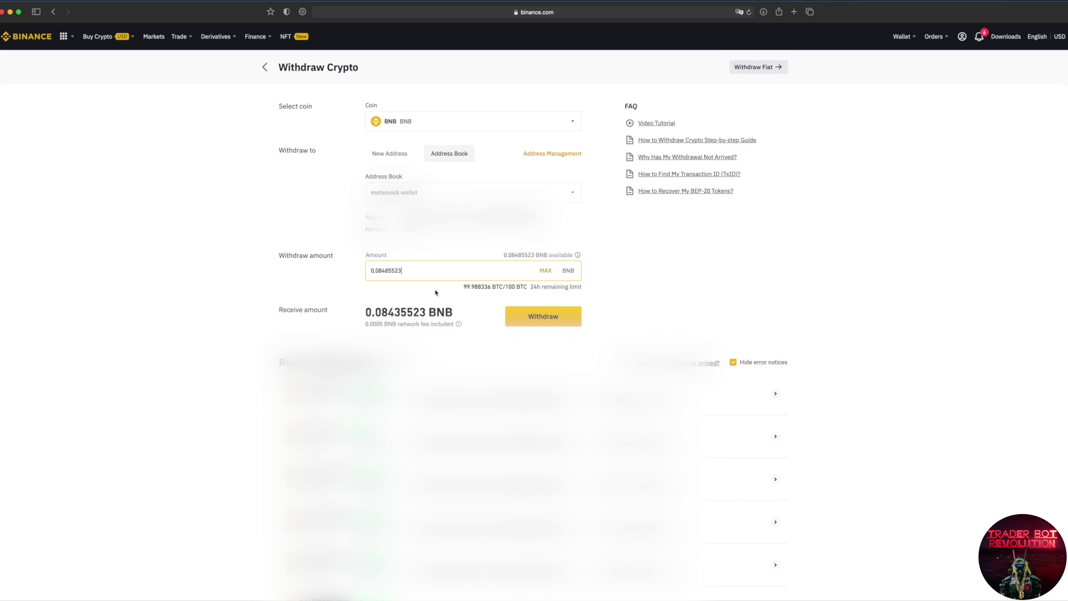
left_click(539, 321)
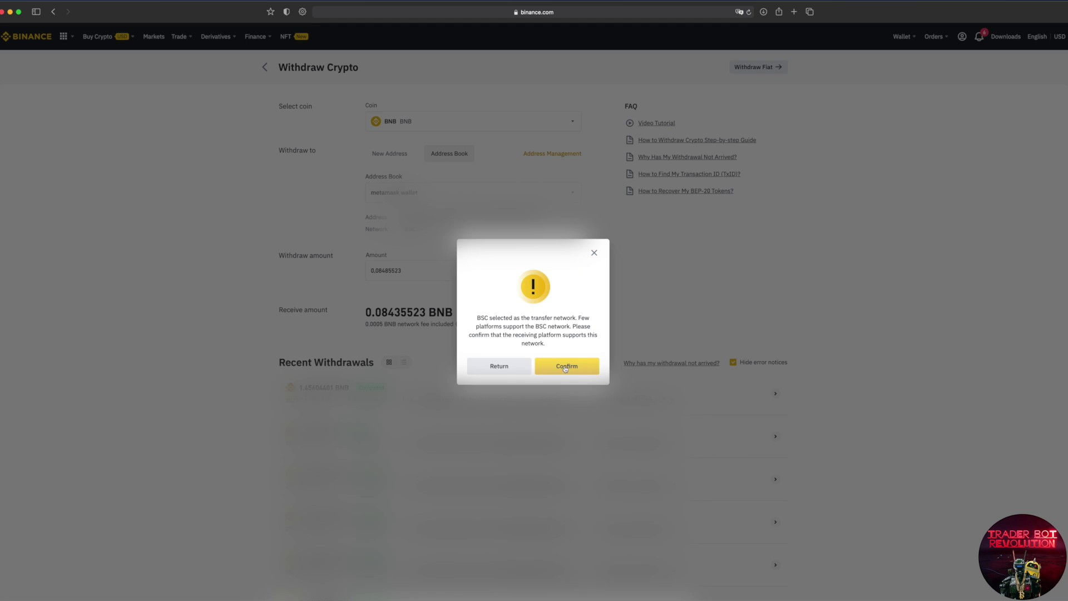
Step: Confirm sending over the BSC network and request phone and e-mail verification codes
left_click(560, 369)
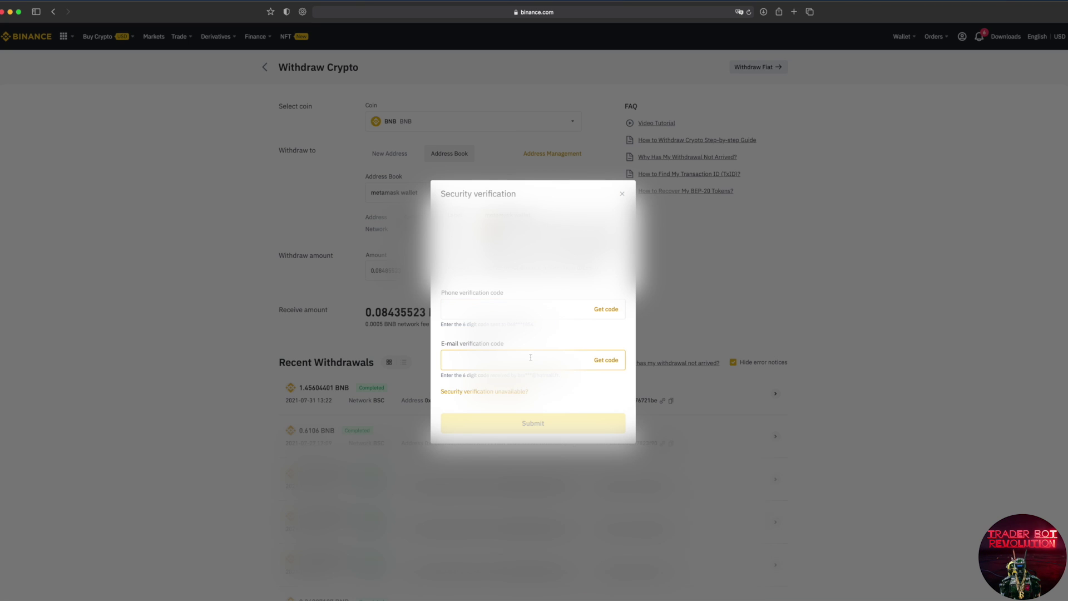
left_click(606, 310)
left_click(606, 360)
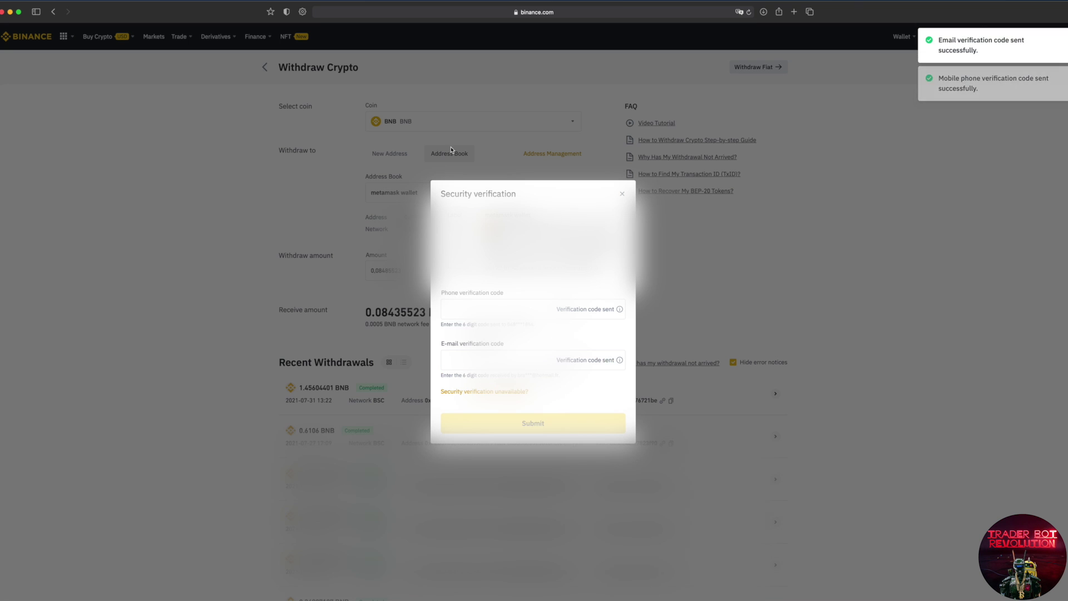
Step: Read the verification codes from the inbox, enter them, and submit the withdrawal
key("super+t")
left_click(487, 99)
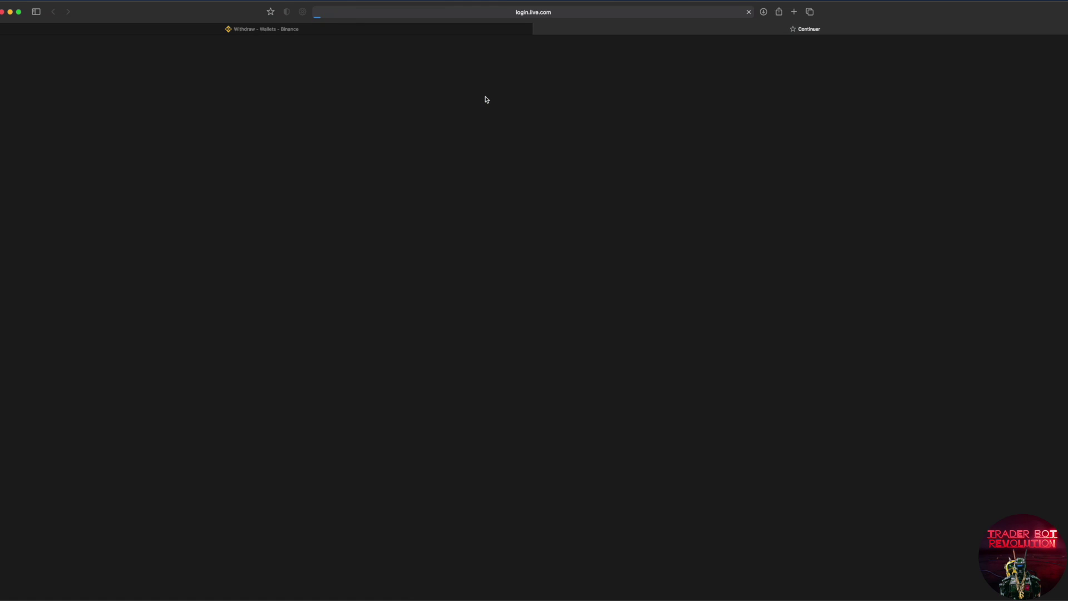
left_click(308, 33)
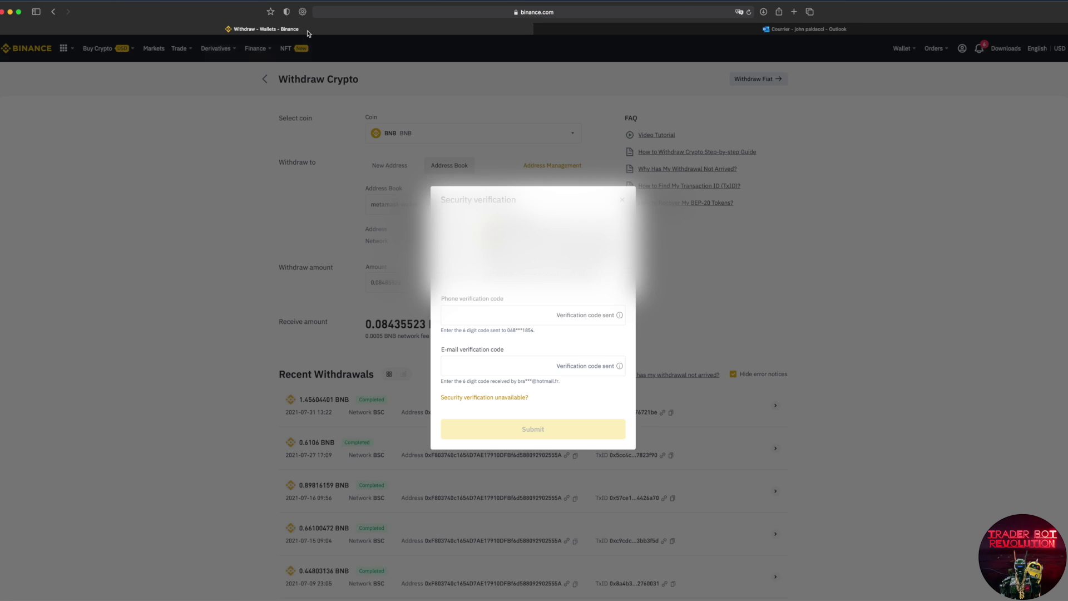
left_click(533, 308)
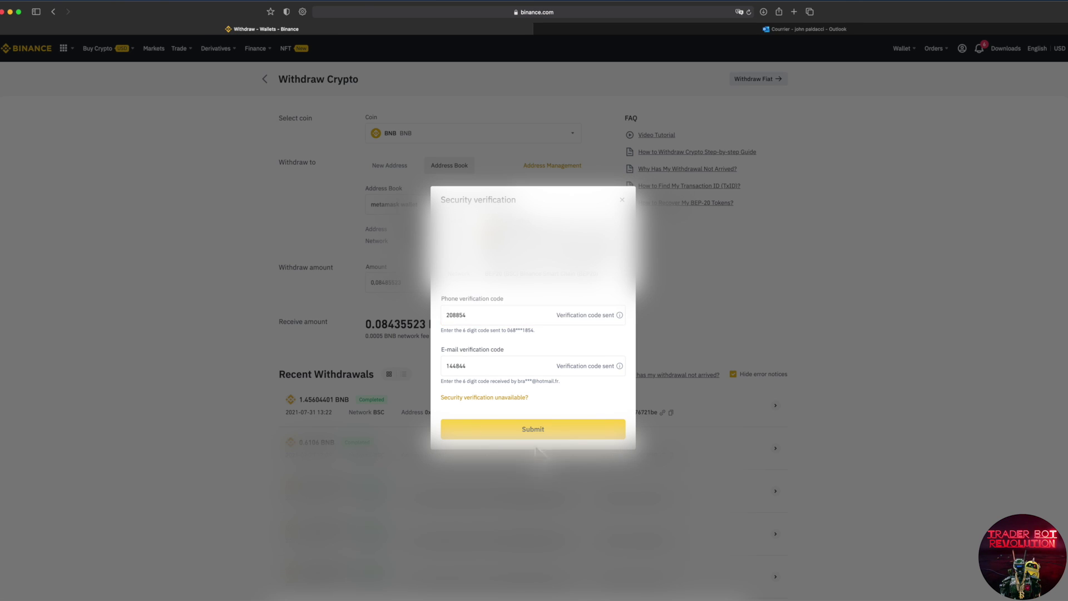
left_click(523, 433)
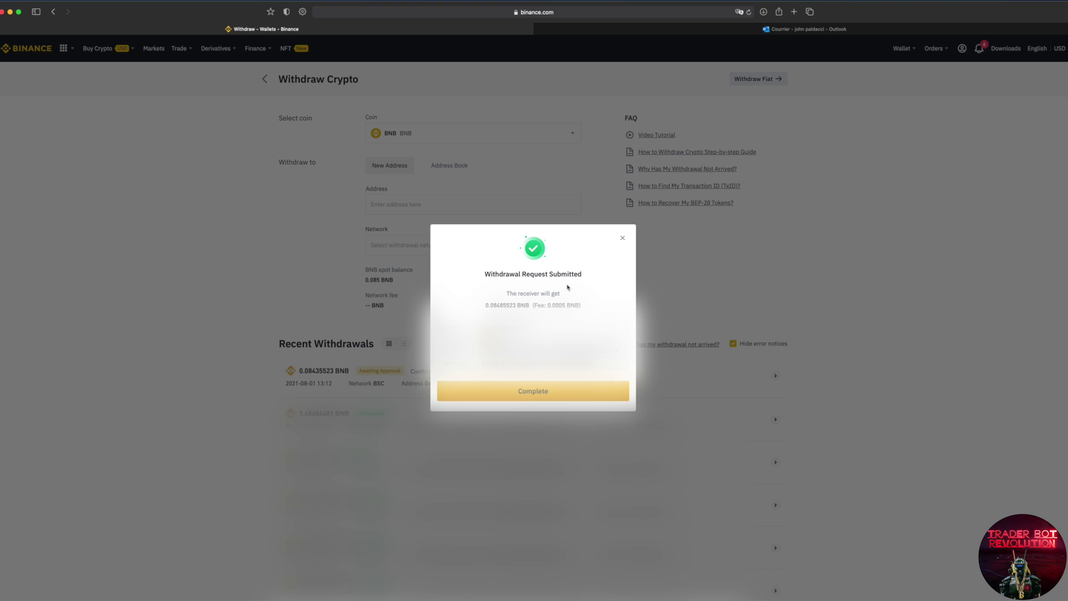
left_click(532, 390)
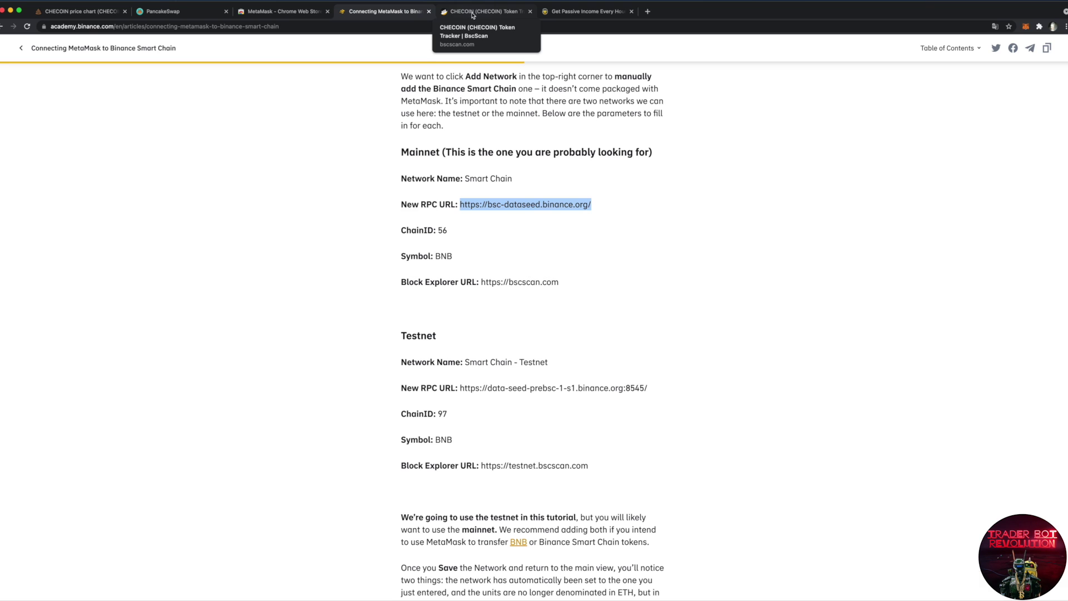
Step: Switch to the 'CHECOIN (CHECOIN) Token Tracker | BscScan' browser tab
left_click(471, 13)
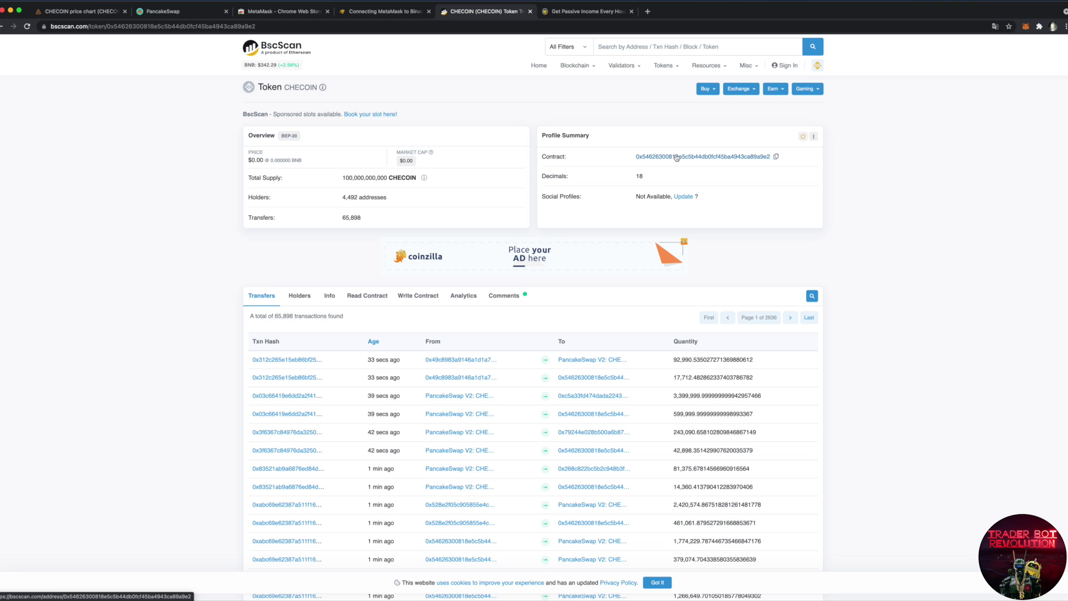
Step: Copy the CHECOIN contract address from BscScan and go to the PancakeSwap tab
left_click(776, 157)
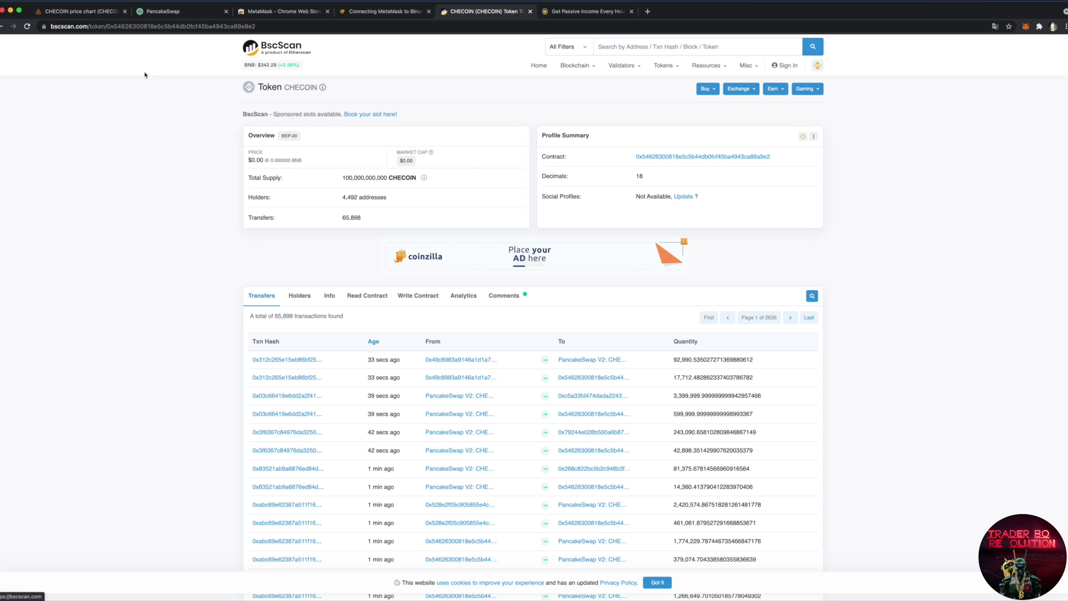
left_click(166, 12)
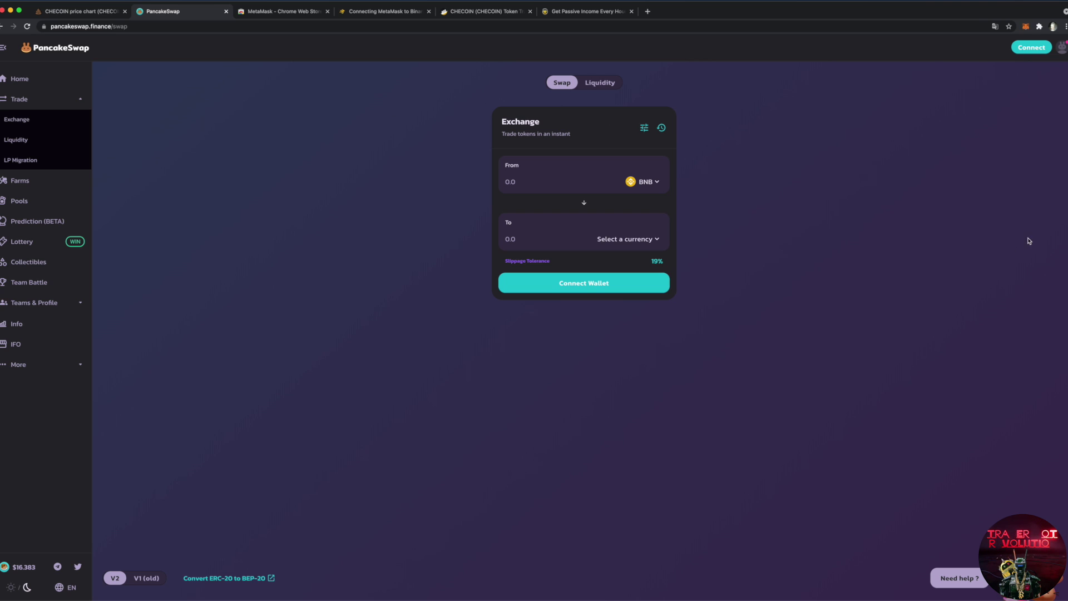
Step: Connect MetaMask to PancakeSwap and verify the 0.0918984 BNB balance in the wallet
left_click(1030, 49)
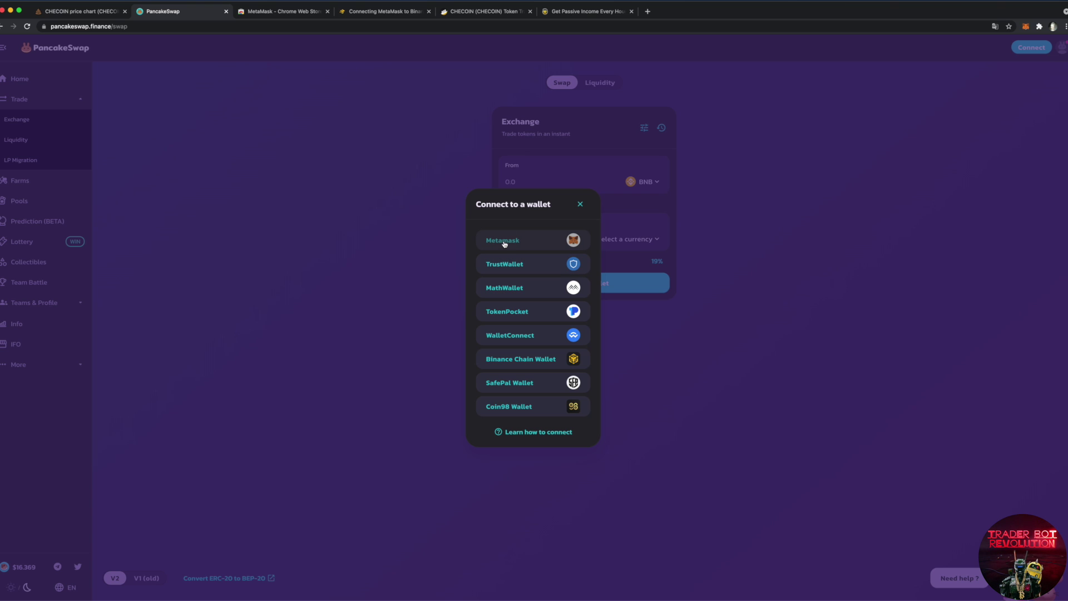
left_click(504, 244)
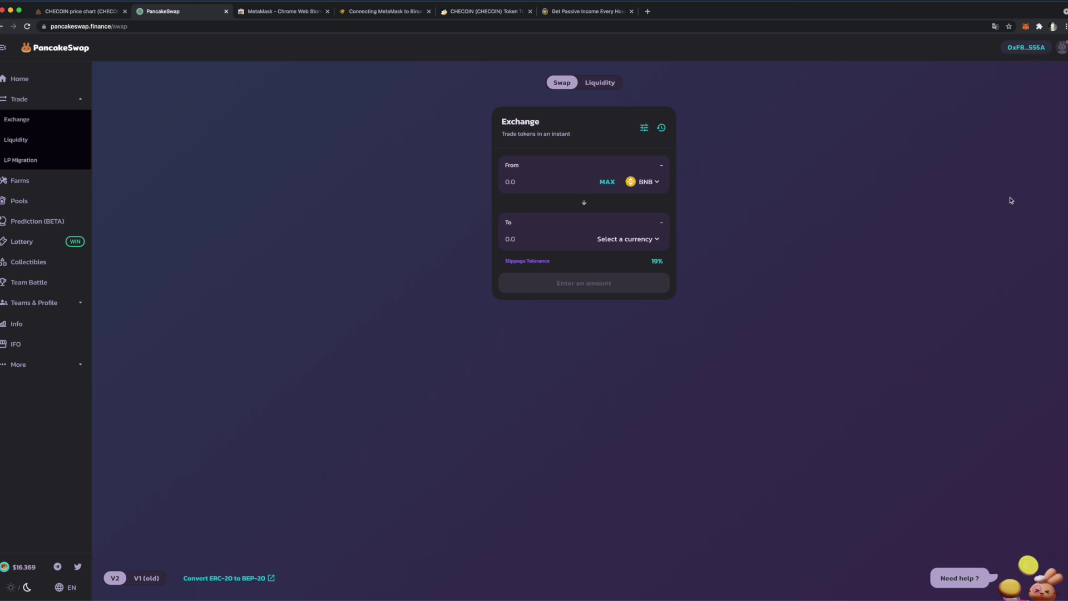
left_click(1026, 27)
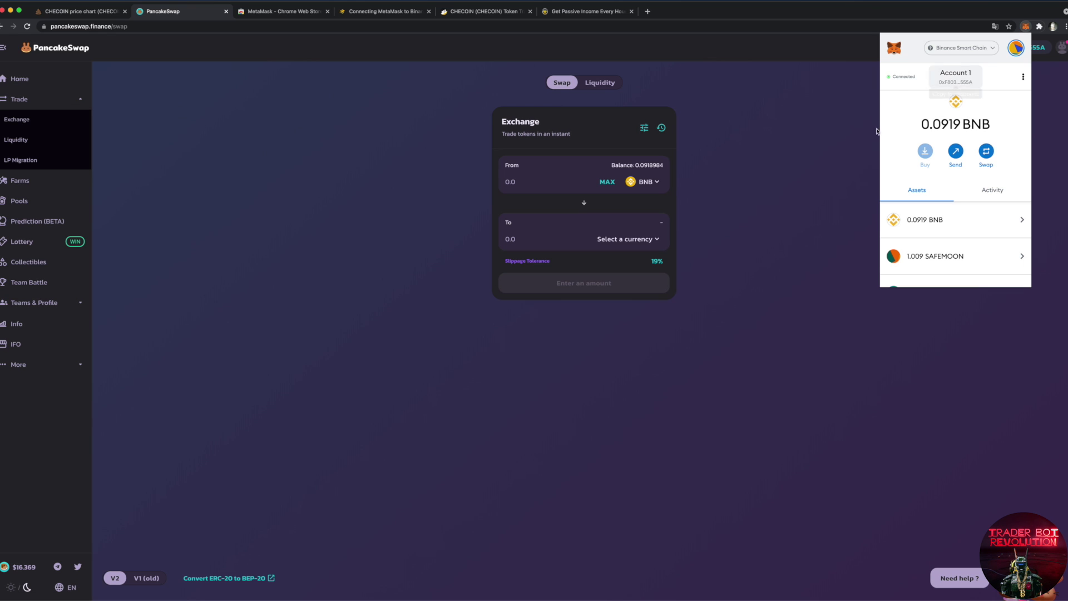
key("Escape")
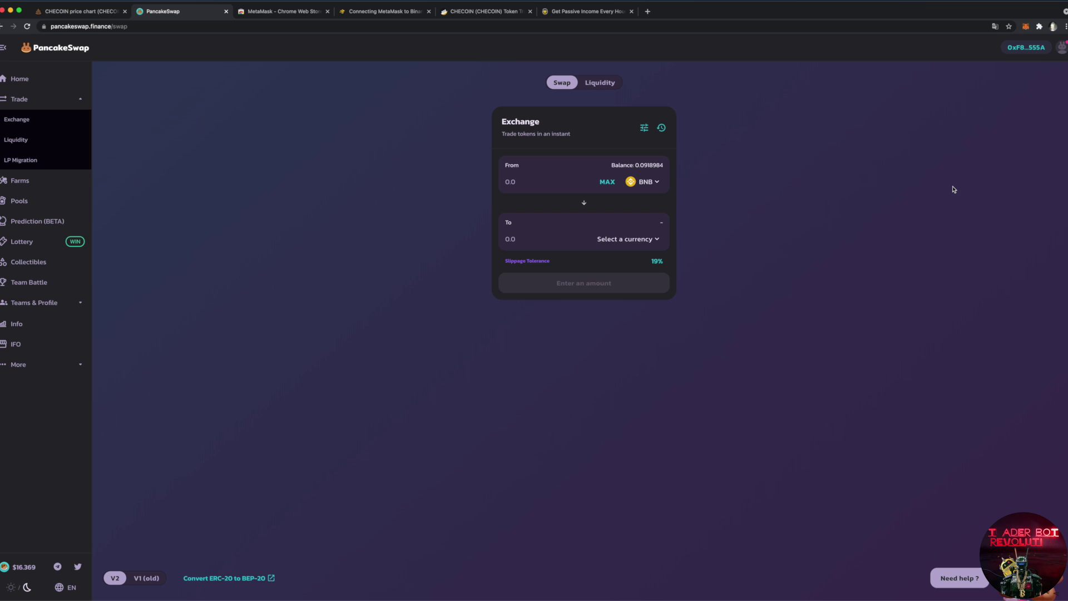
left_click(1026, 28)
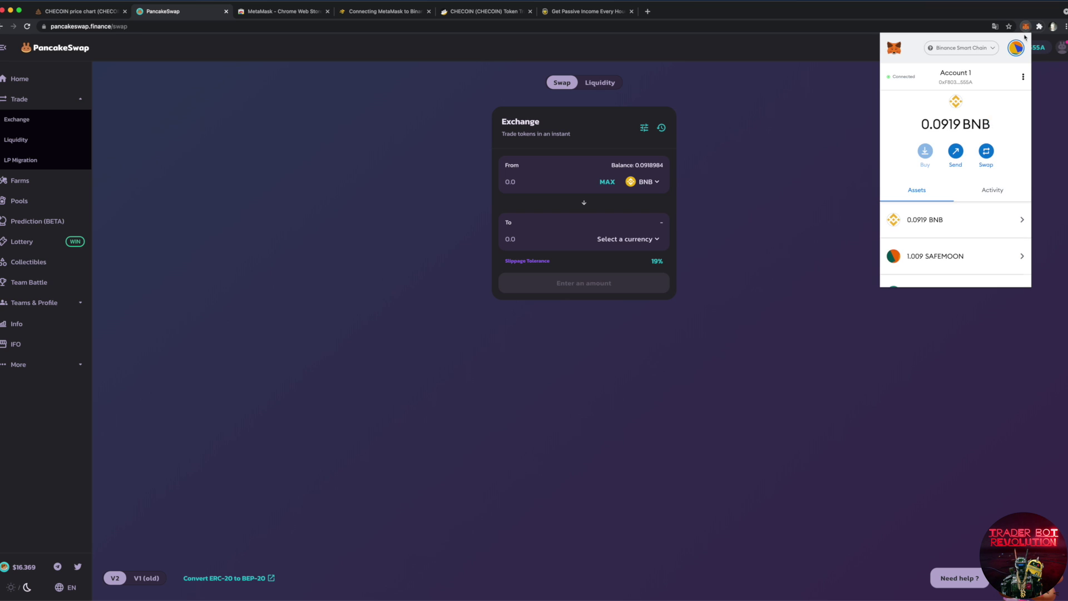
left_click(753, 166)
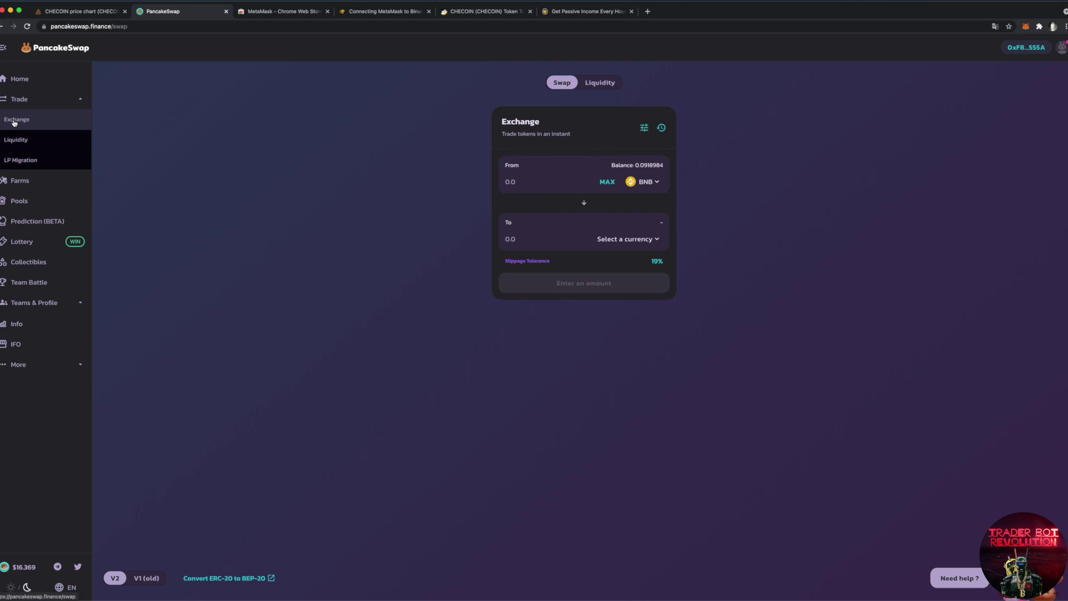
left_click(656, 182)
Step: Swap from the maximum BNB balance into CHECOIN, found by its pasted contract address
left_click(603, 196)
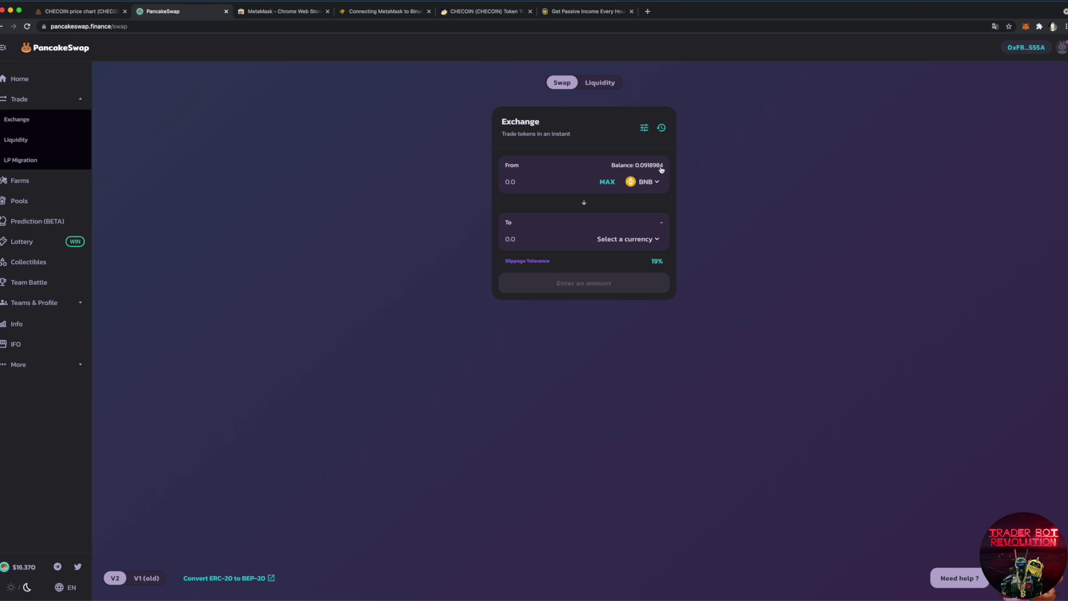
left_click(607, 183)
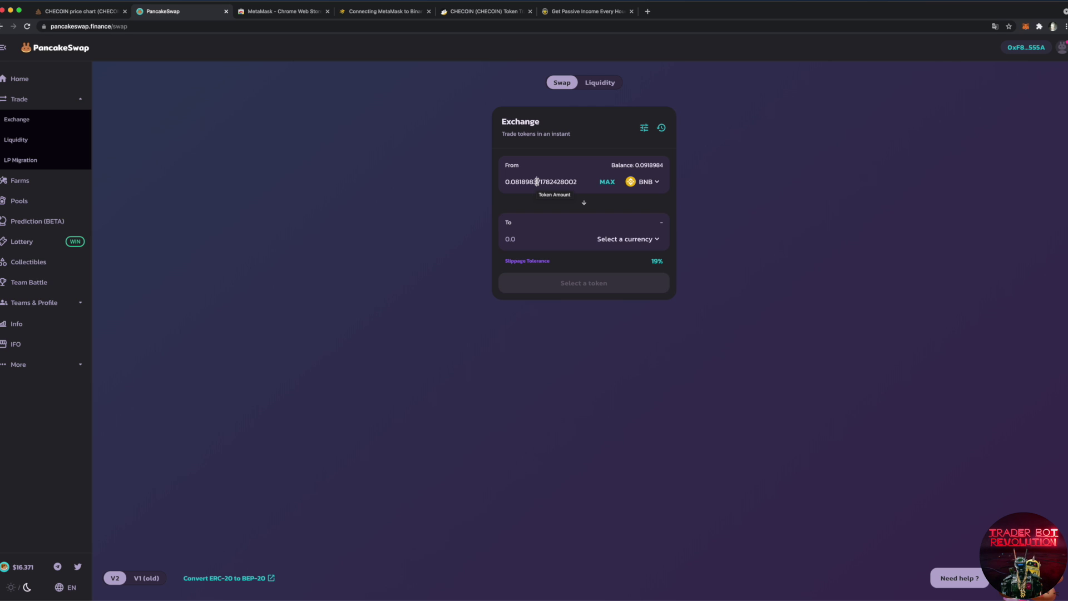
left_click(656, 240)
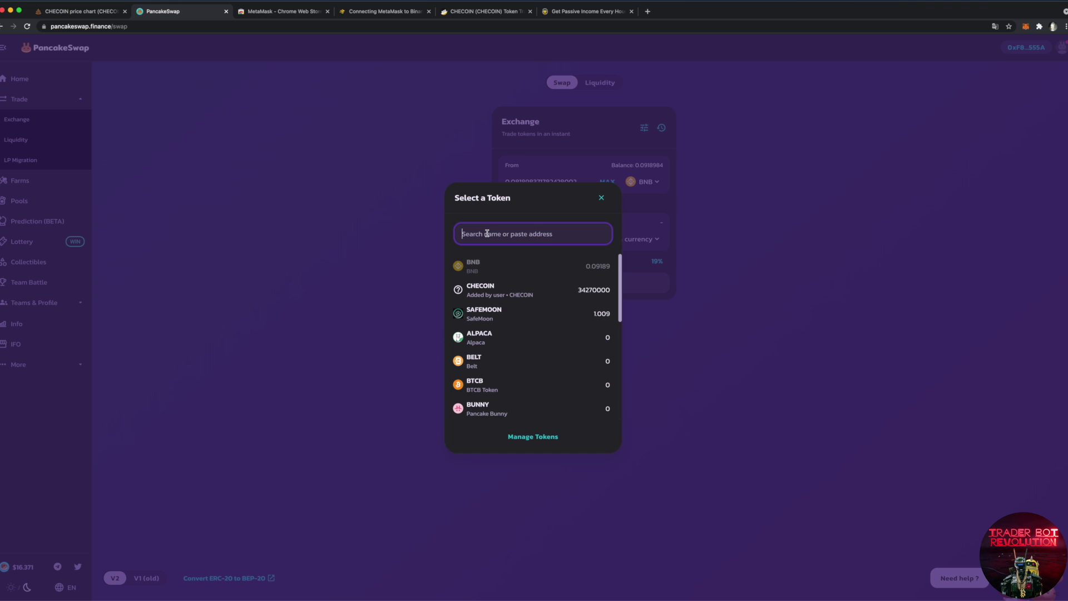
key("super+v")
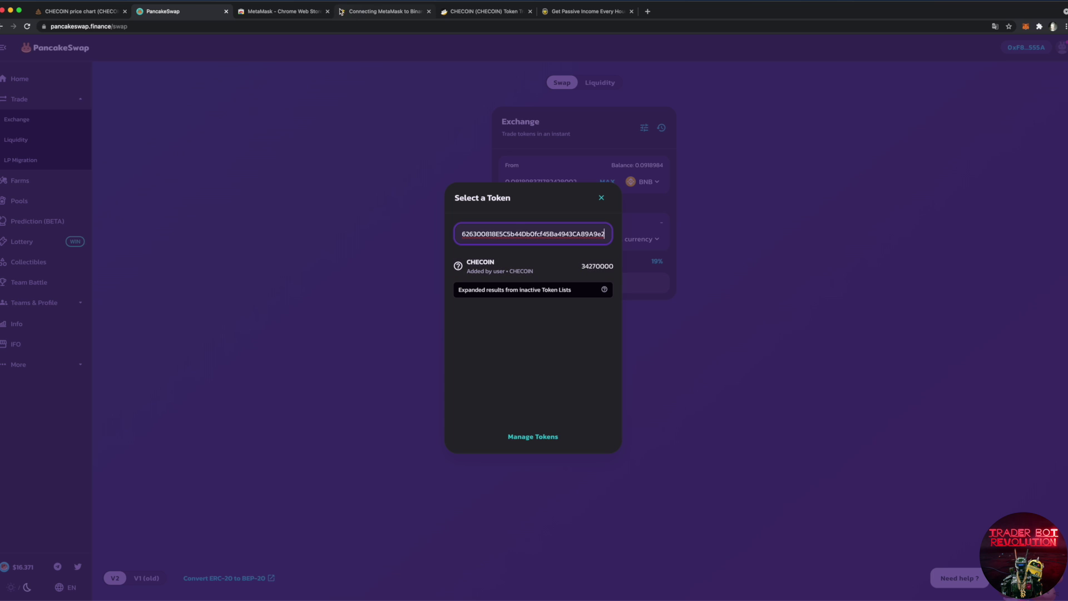
left_click(493, 240)
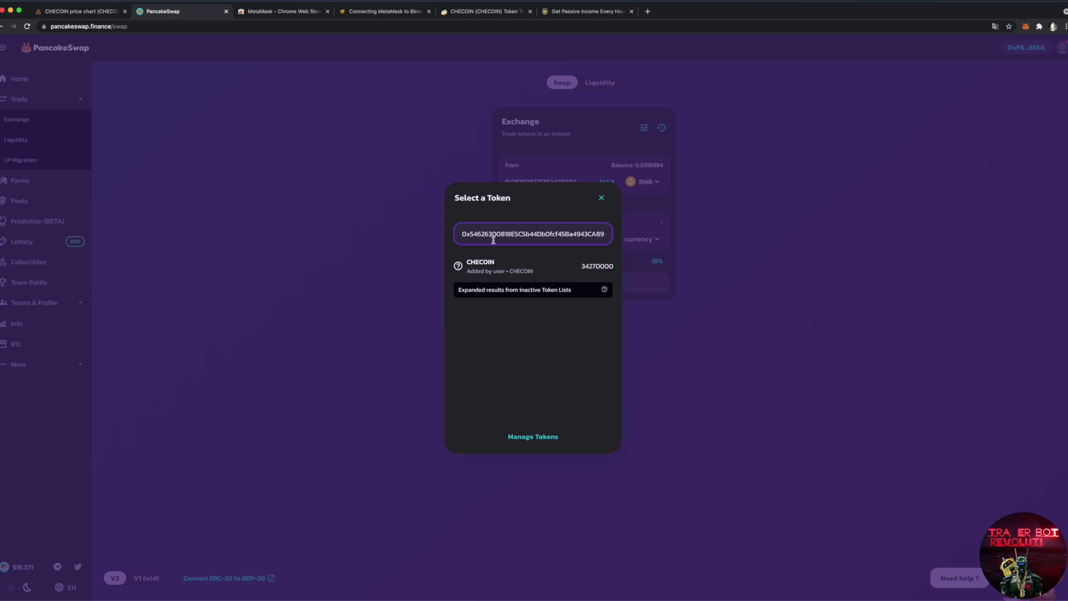
left_click(493, 265)
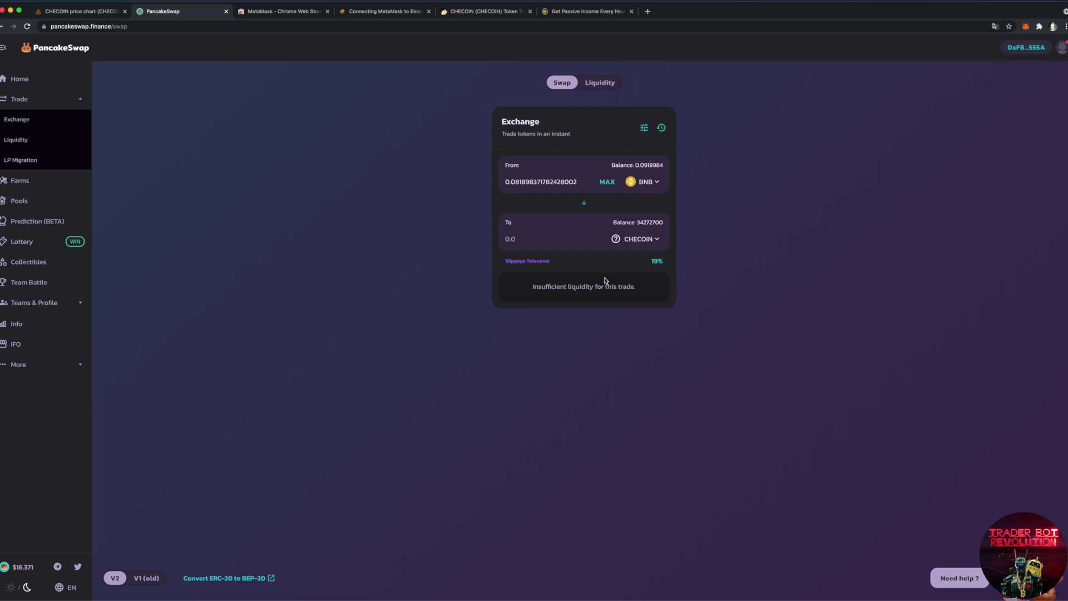
Step: Set the CHECOIN amount to receive to 201250
left_click(557, 240)
type("201250")
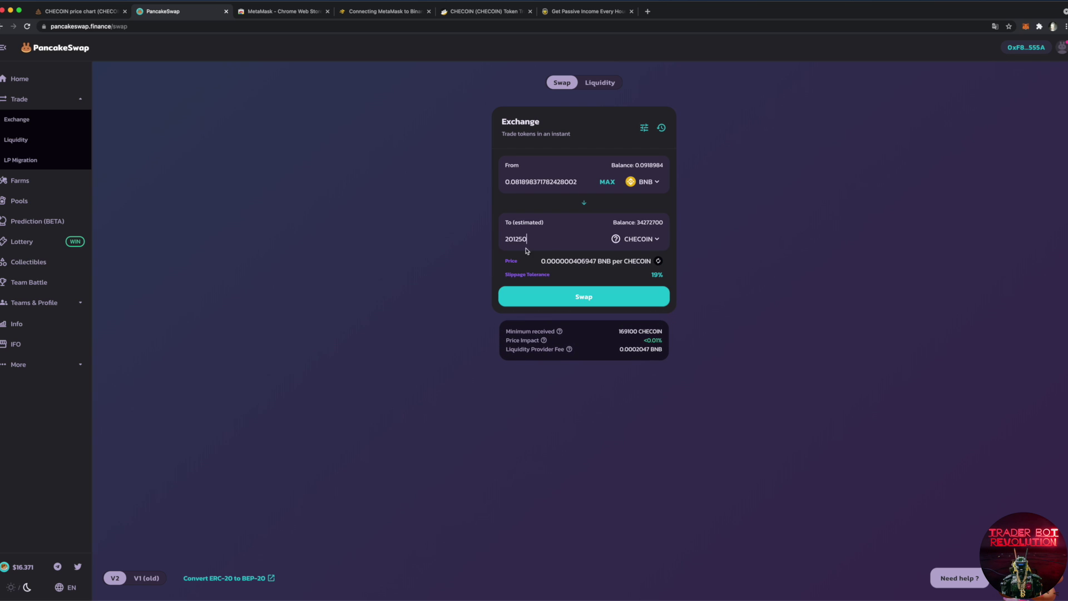
left_click(644, 128)
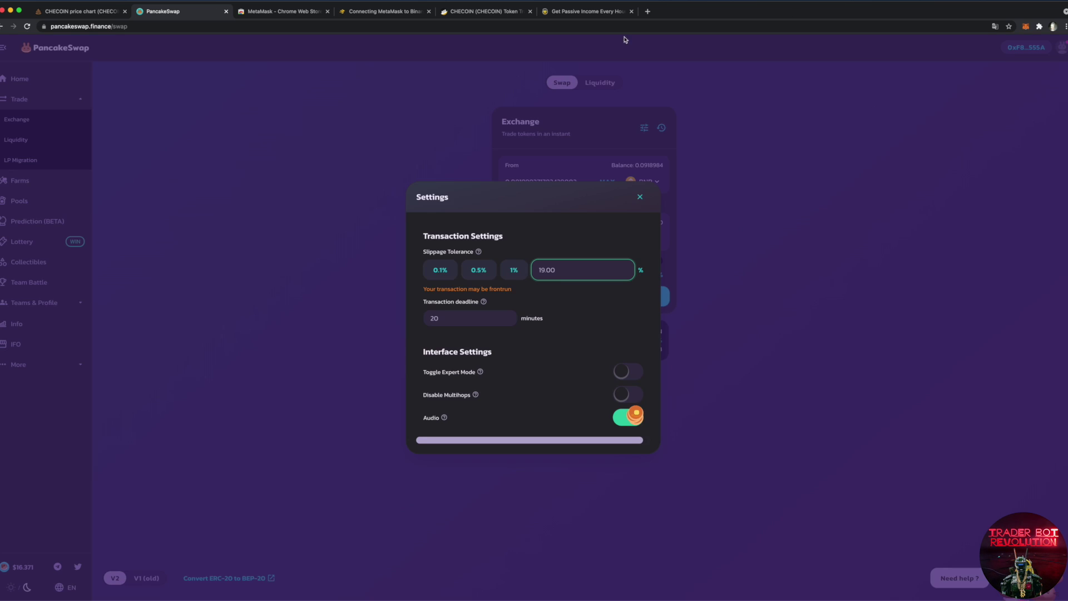
left_click(593, 269)
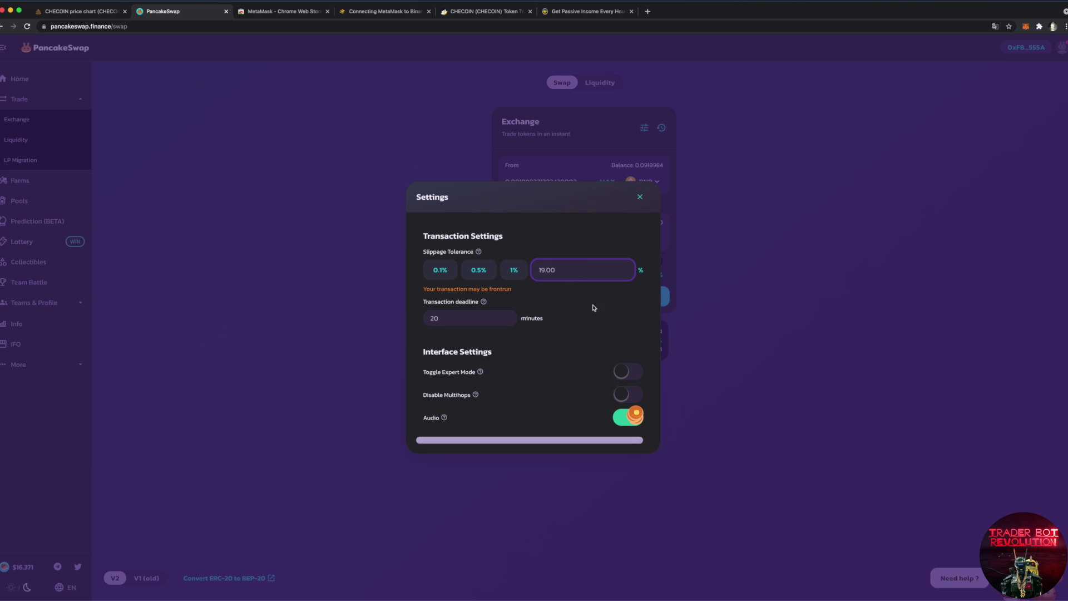
left_click(768, 188)
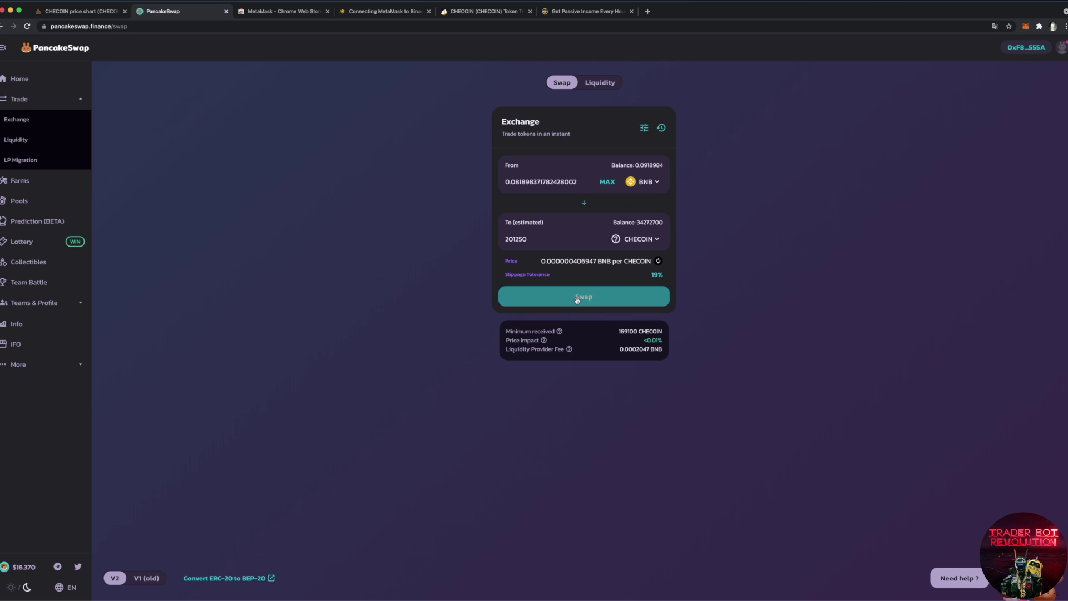
Step: Swap 0.0818 BNB for about 201000 CHECOIN and approve the transaction in MetaMask
left_click(577, 300)
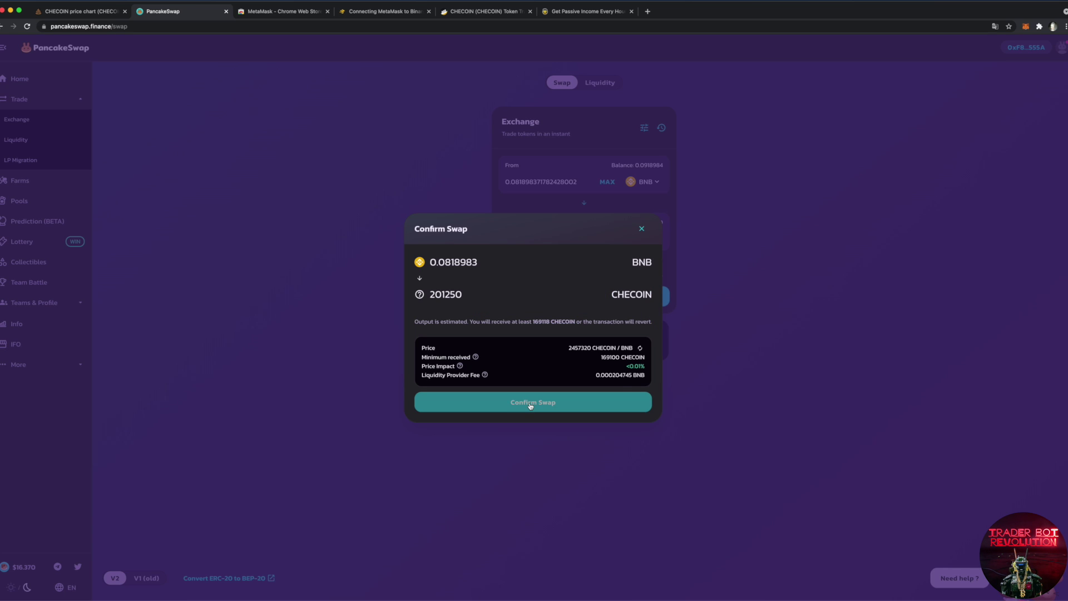
left_click(531, 403)
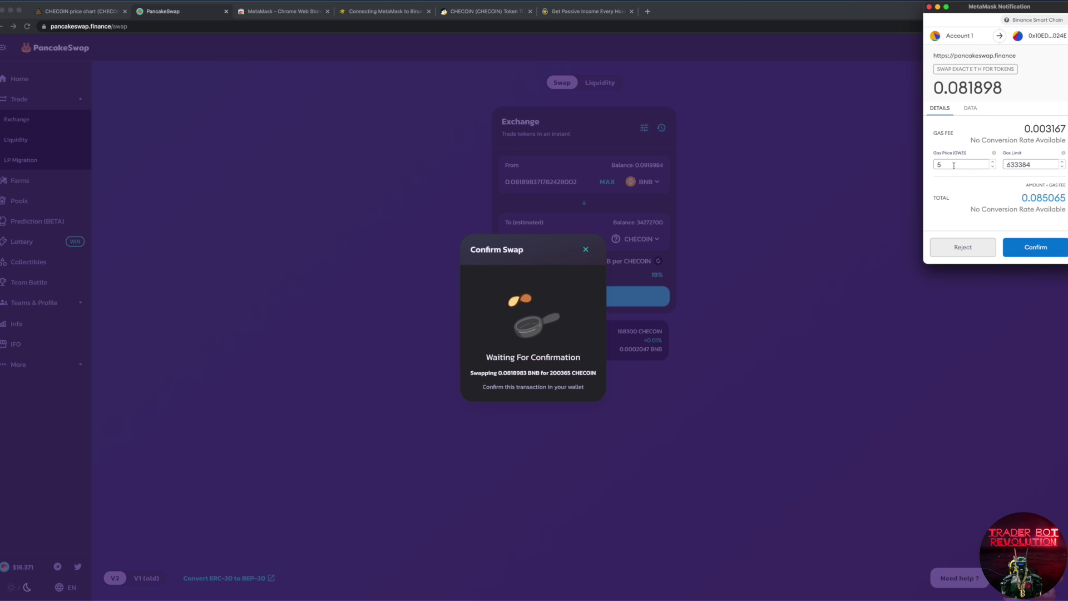
left_click(1035, 247)
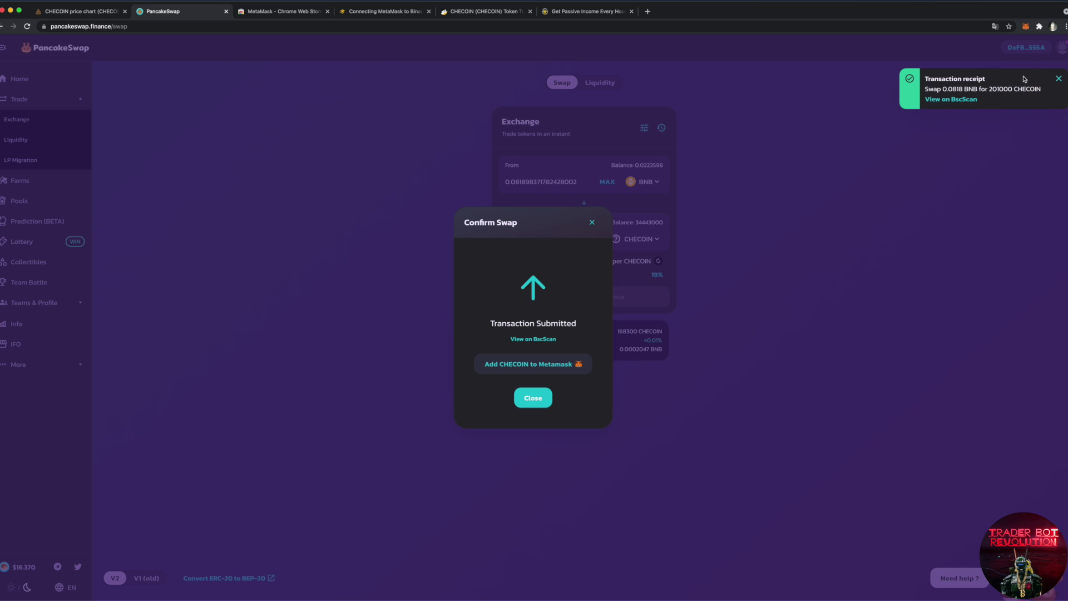
Step: Check the MetaMask token list after the swap and dismiss the submitted-swap notice
left_click(1025, 26)
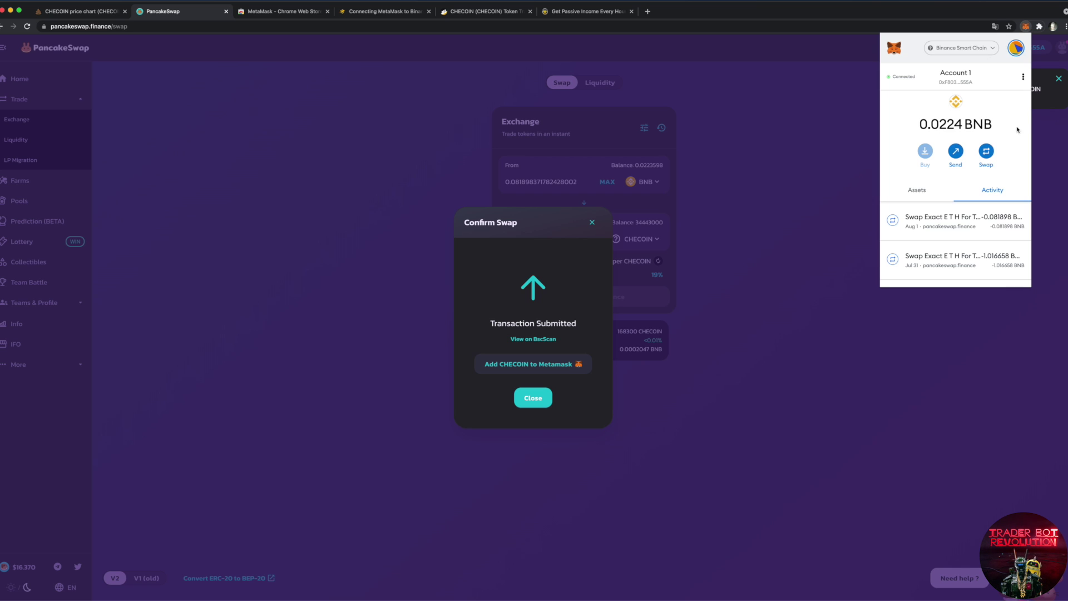
left_click(917, 190)
left_click(675, 205)
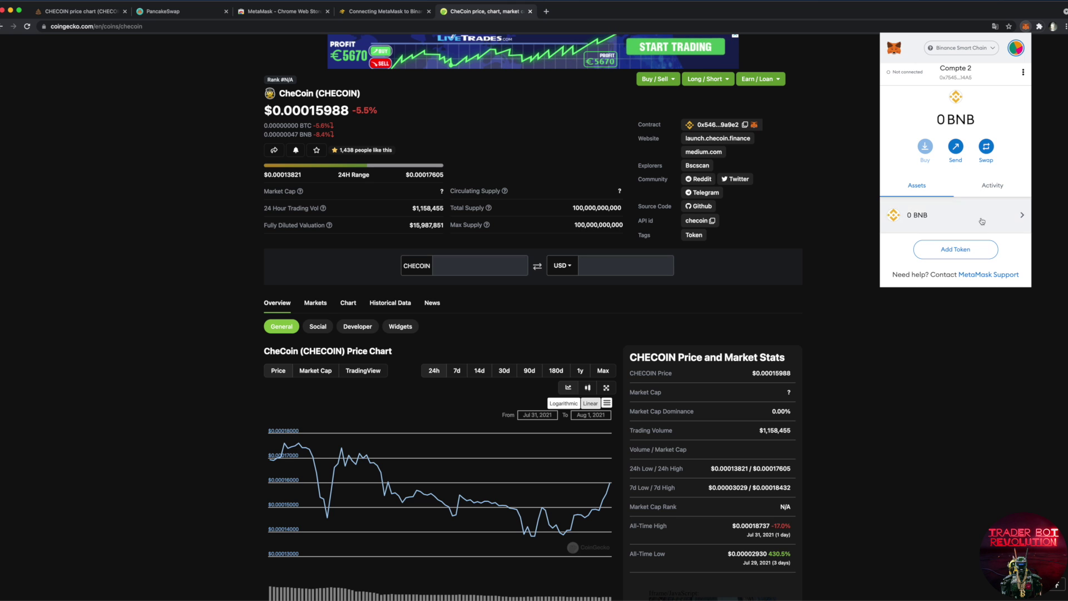
Step: Copy the CHECOIN contract address from CoinGecko's CheCoin page
left_click(953, 256)
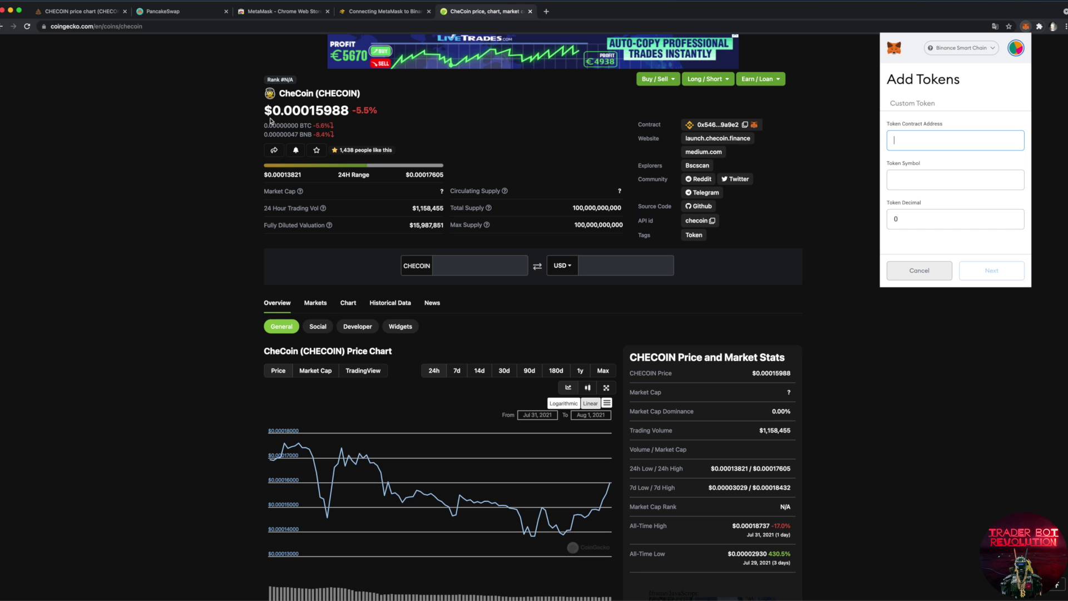
left_click(191, 131)
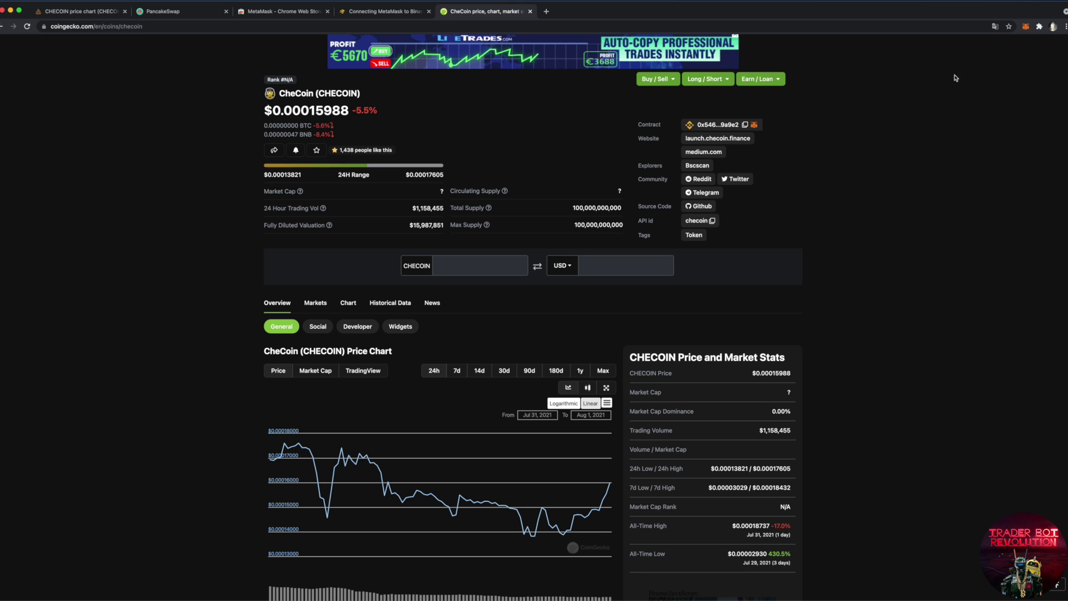
left_click(754, 124)
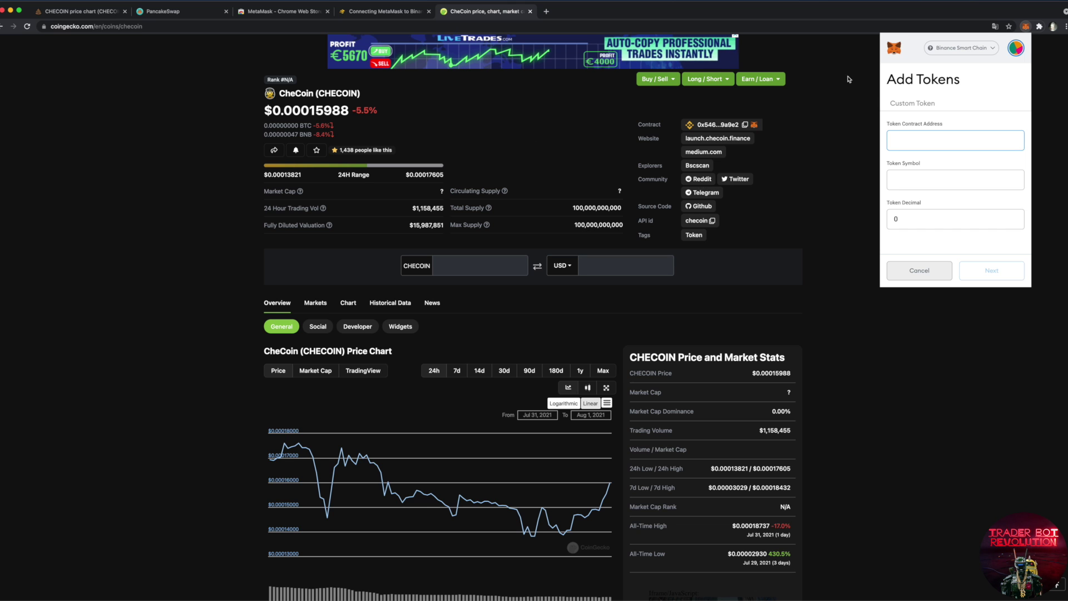
left_click(745, 124)
Step: Paste the CHECOIN contract address into MetaMask's custom token form and submit it
left_click(1029, 27)
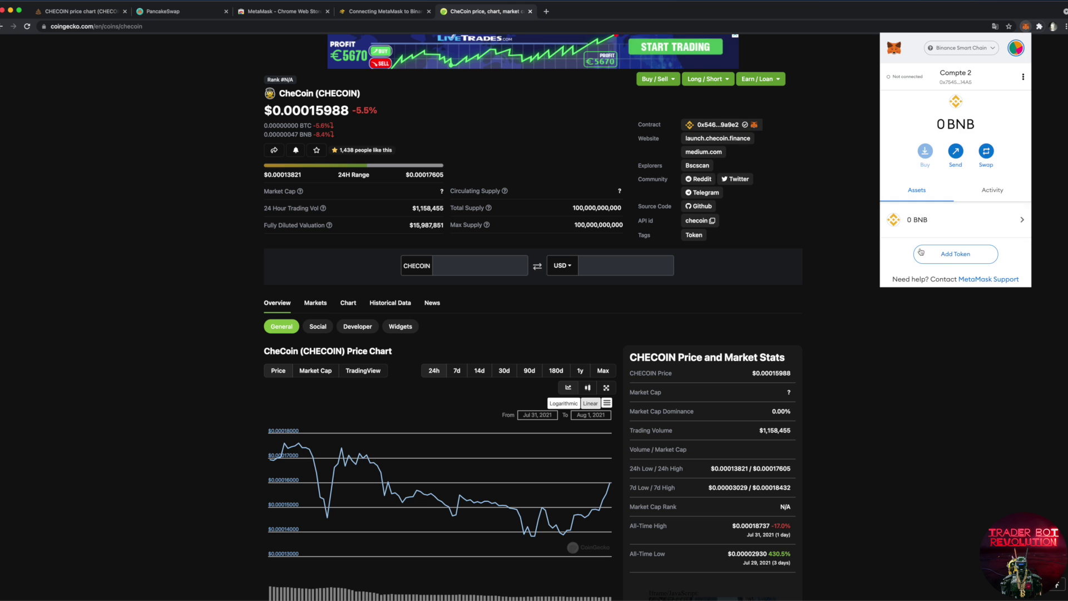
left_click(953, 251)
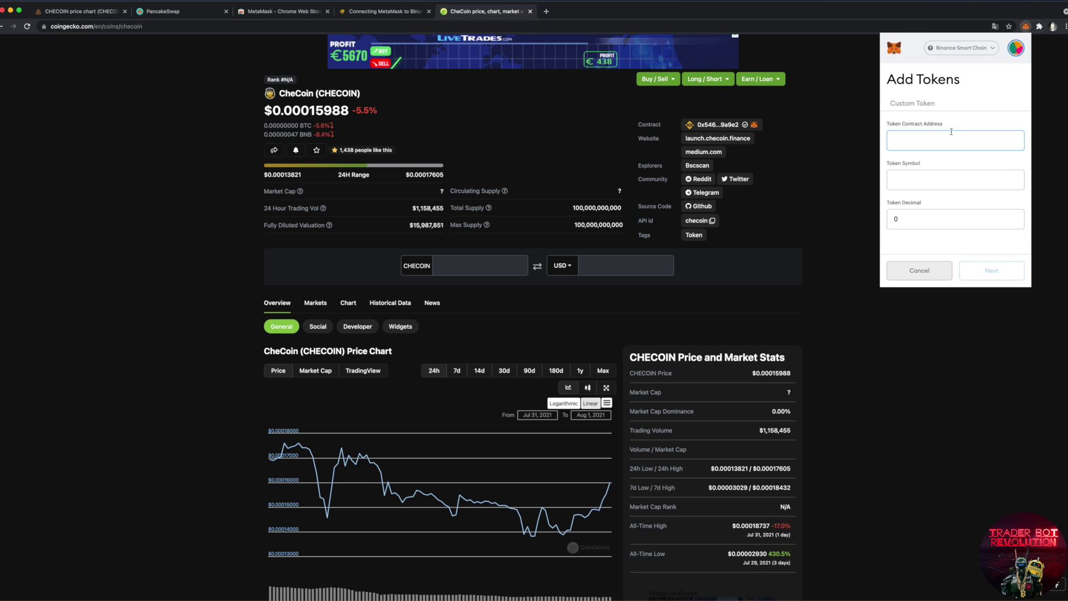
key("super+v")
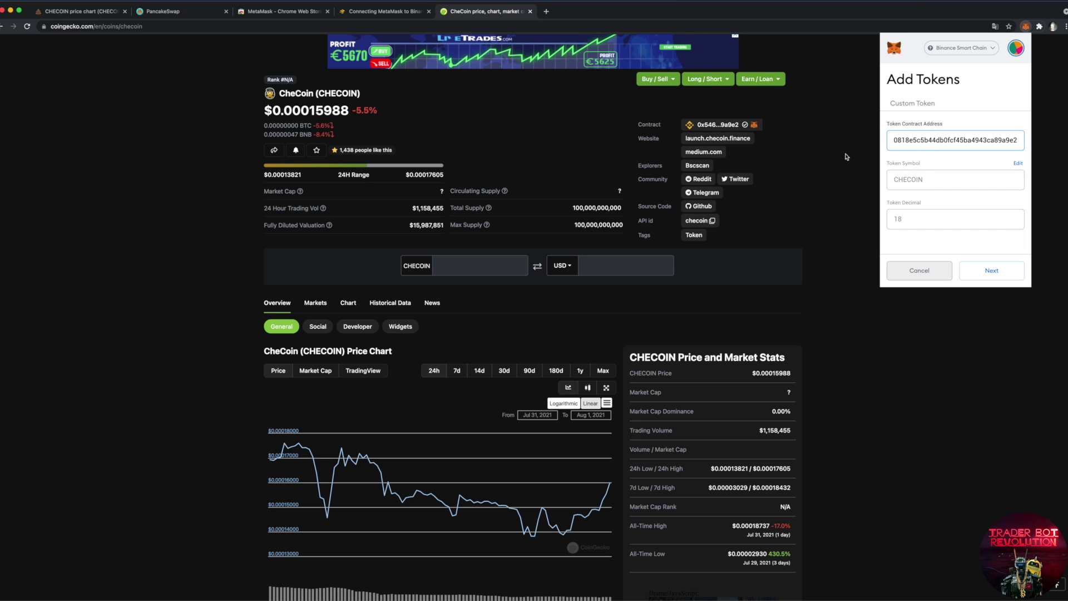
left_click(992, 272)
scroll(908, 220, "up", 5)
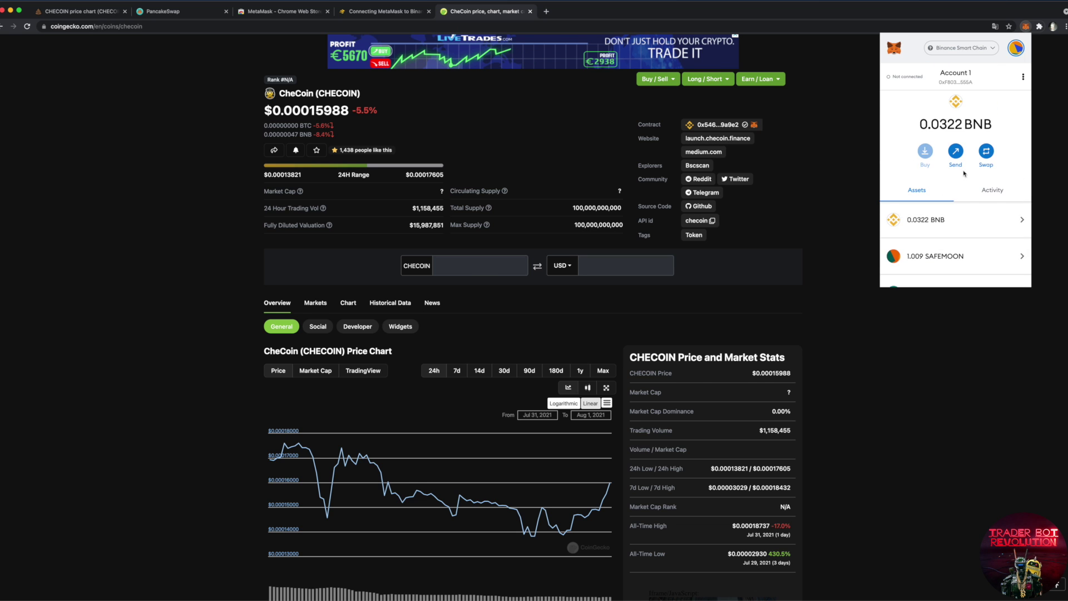